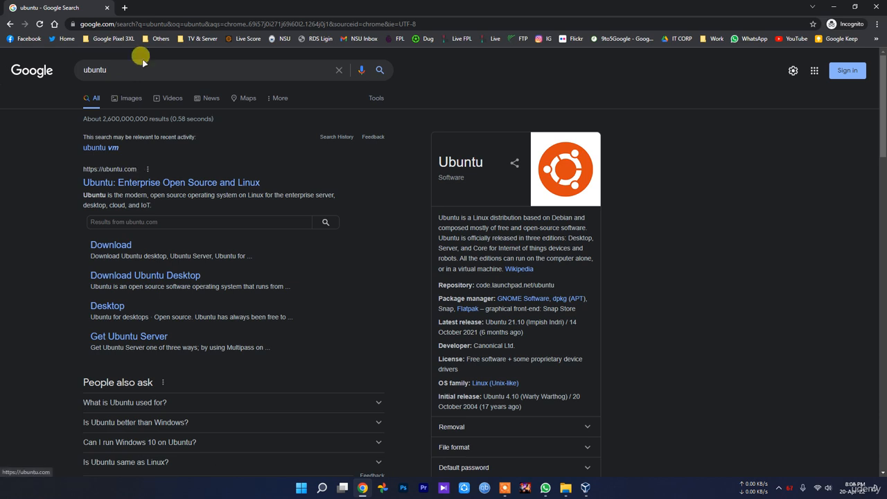
Open the official ubuntu.com website from the search results
click(156, 186)
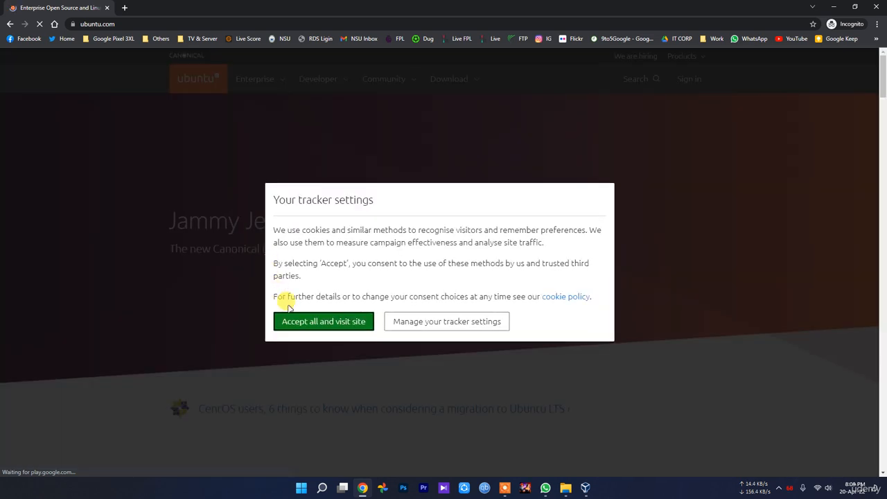
Switch to File Explorer and examine the downloaded virtual machine files, including the metasploitable-linux-2.0.0 and MSEdge.Win10.VirtualBox folders
mouse_move(563, 489)
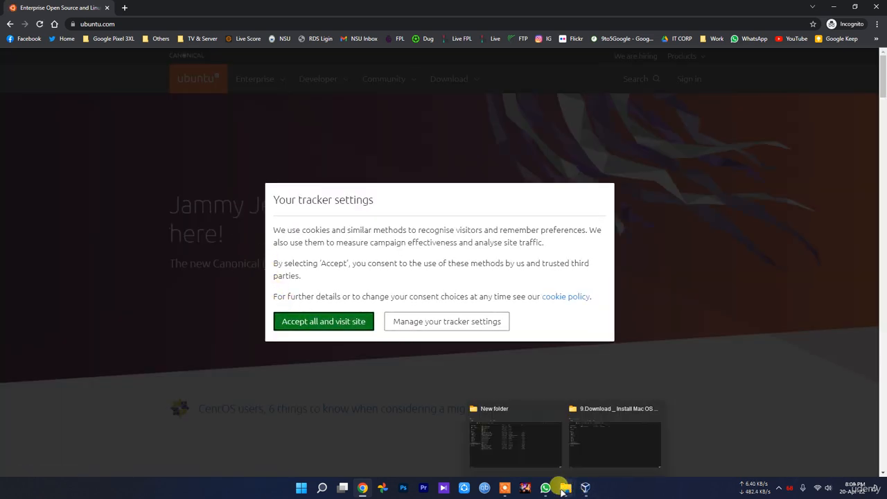
click(517, 452)
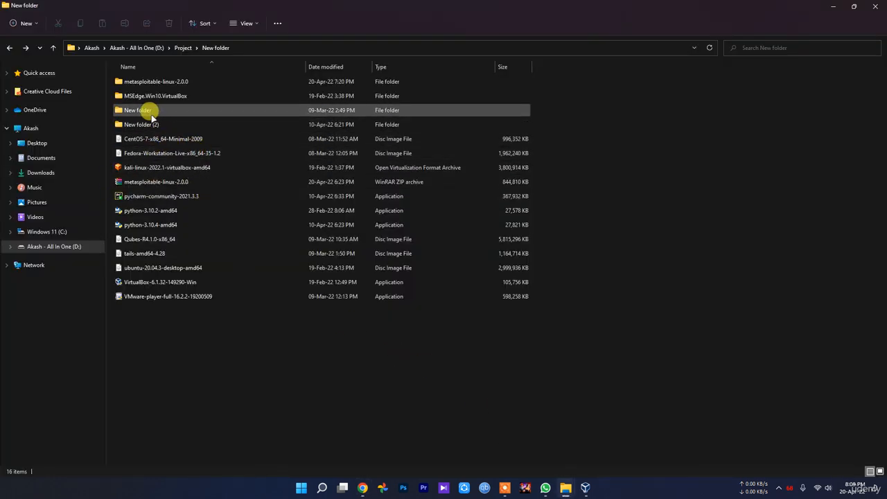
click(584, 491)
click(586, 493)
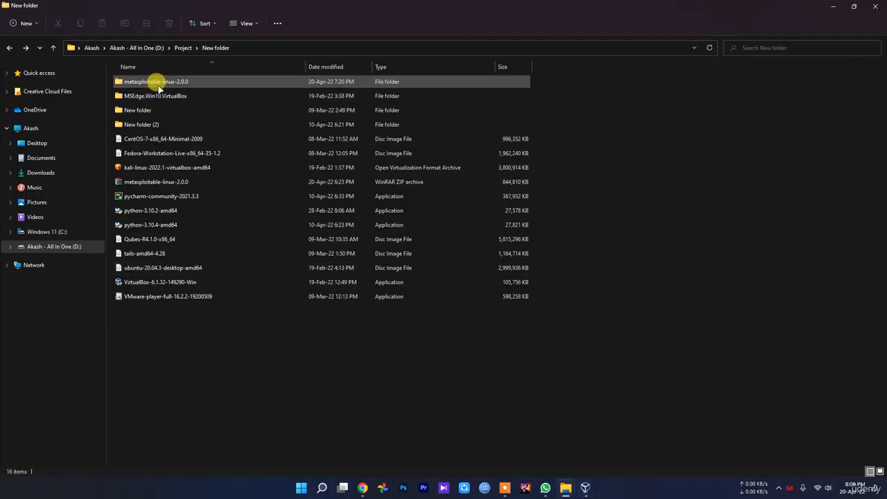
double_click(158, 81)
double_click(147, 81)
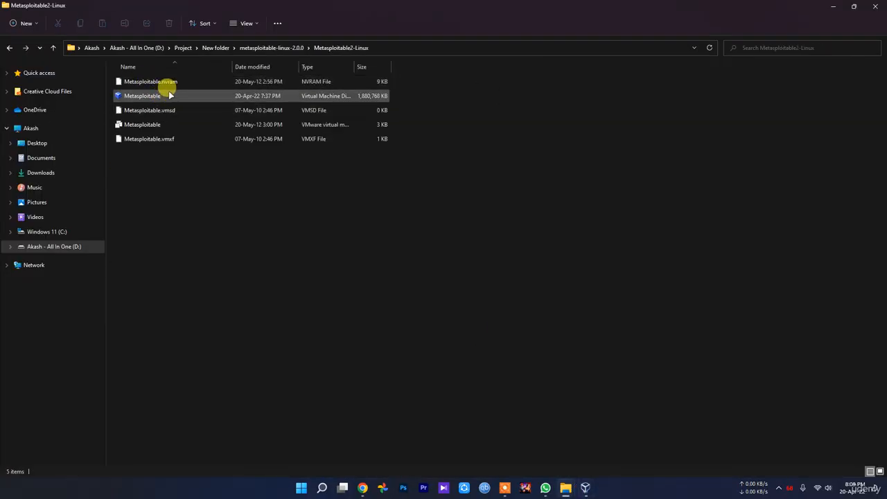
key(alt+Left)
key(alt+Left)
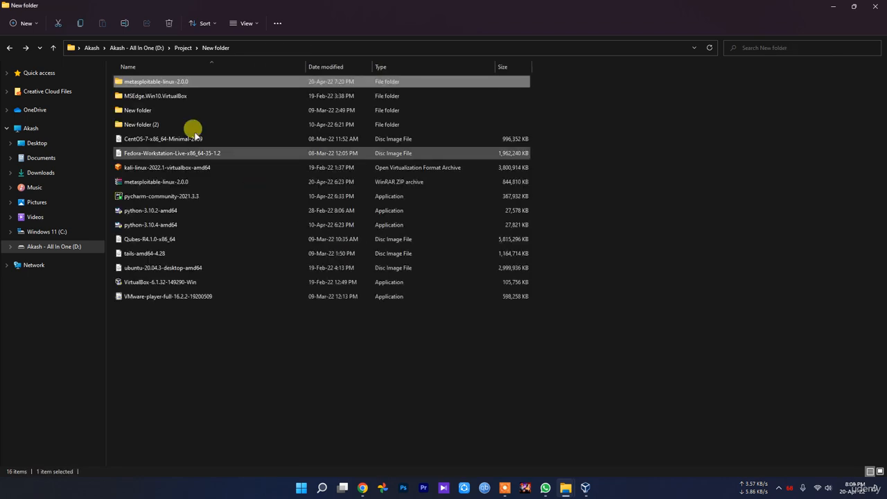
double_click(164, 97)
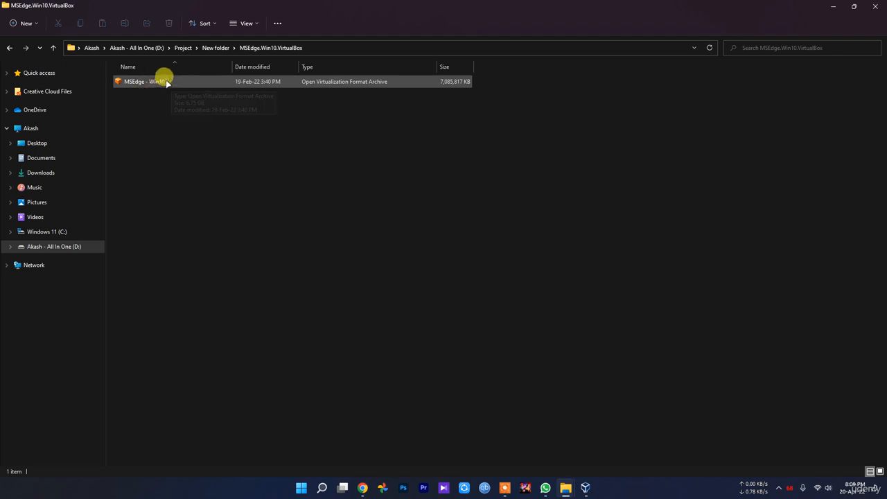
key(alt+Left)
click(347, 392)
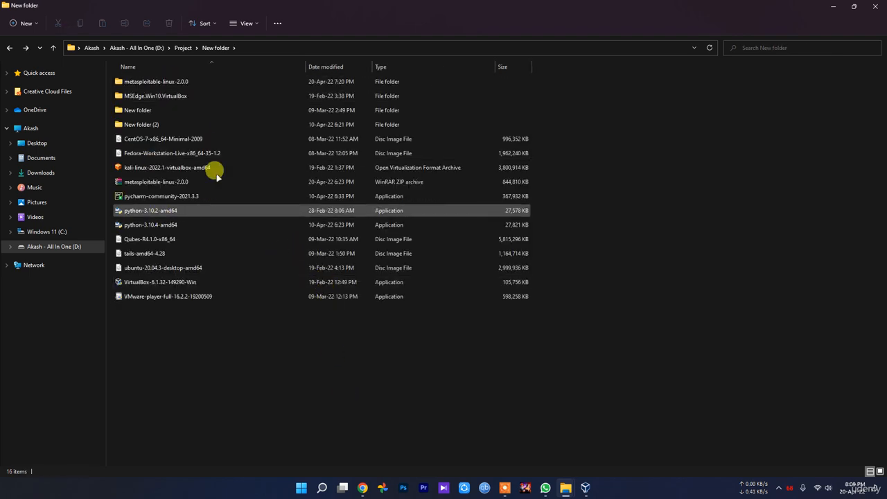
Return to Chrome, accept all trackers on the Ubuntu site and open the Ubuntu Desktop download page
click(362, 488)
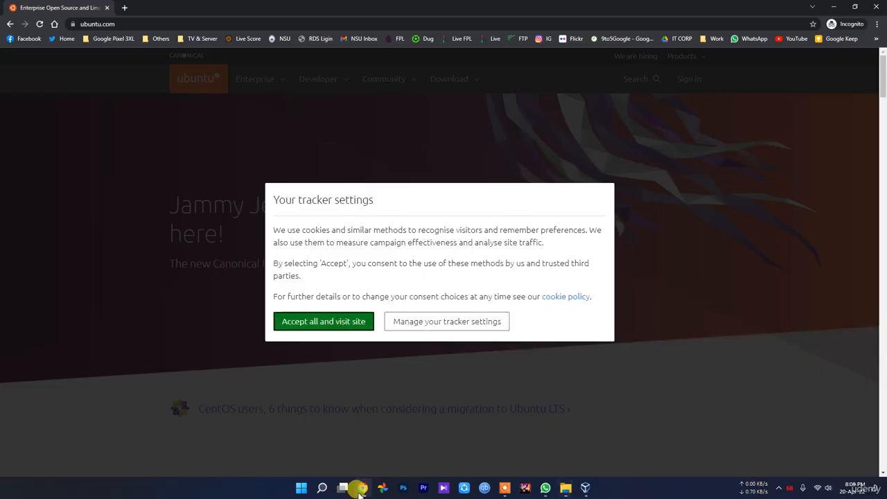
click(329, 321)
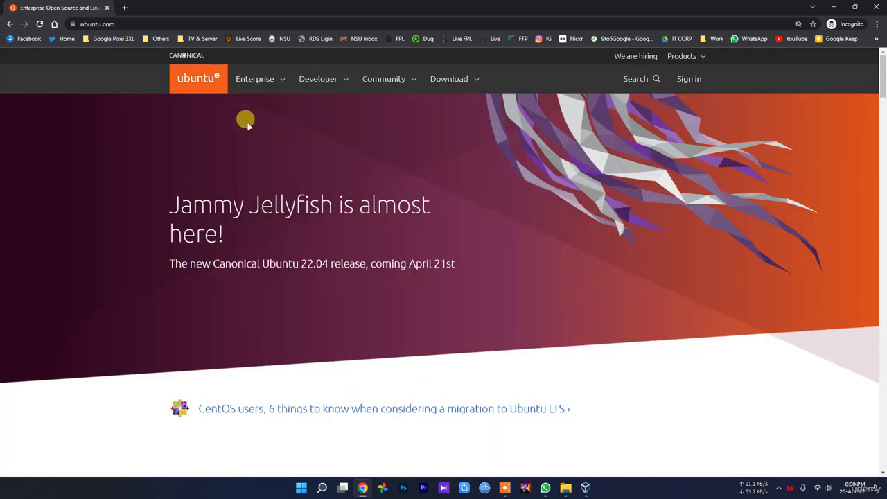
click(459, 80)
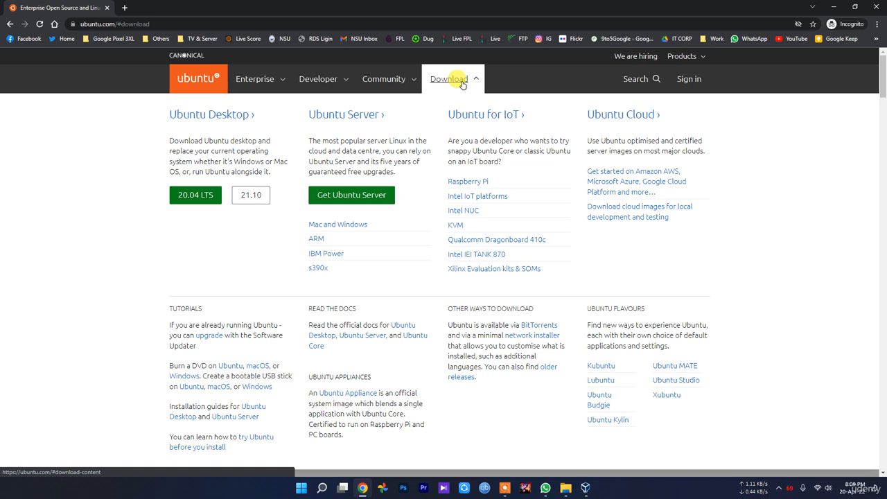
click(223, 115)
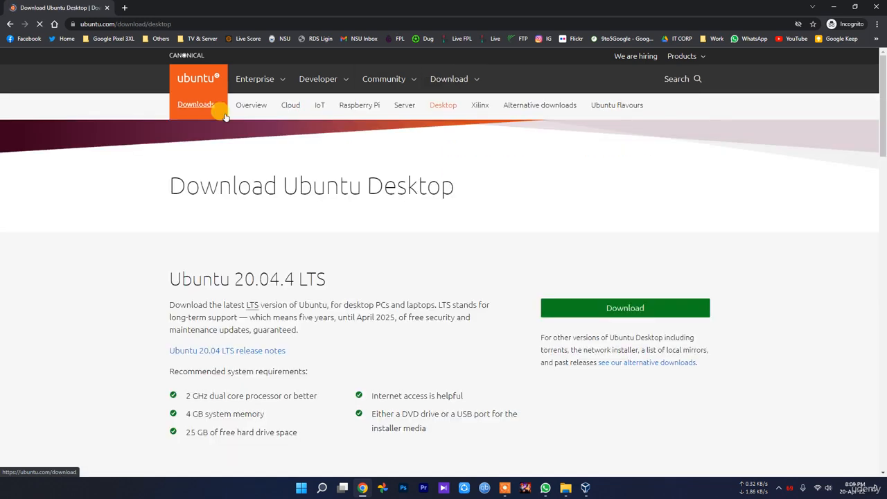
Request the Ubuntu 20.04.4 LTS desktop download and cancel saving the disc image
click(598, 305)
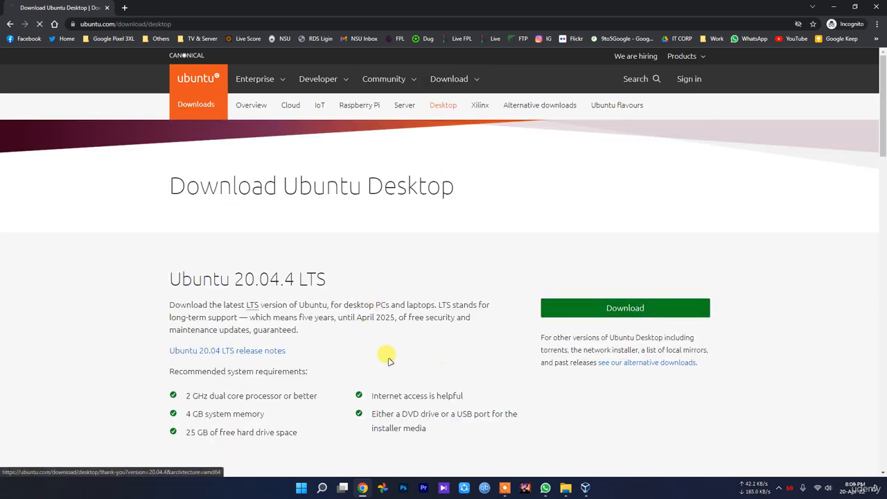
scroll(381, 352, down, 9)
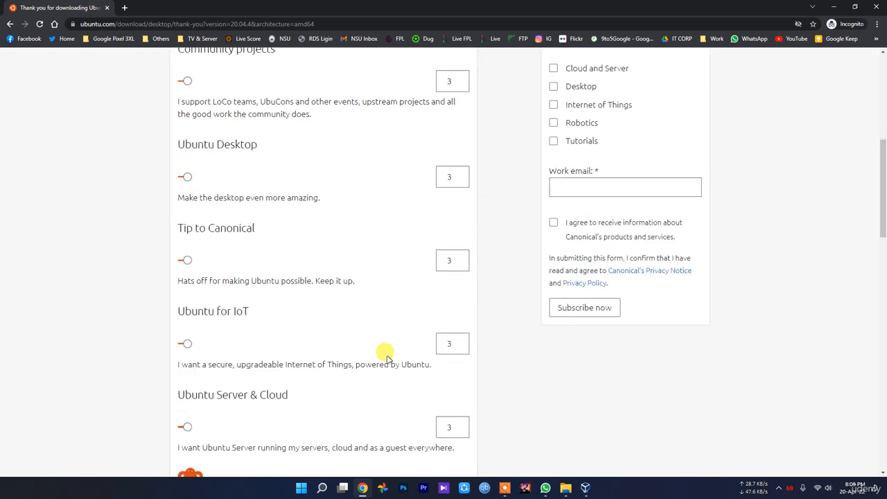
scroll(188, 248, up, 9)
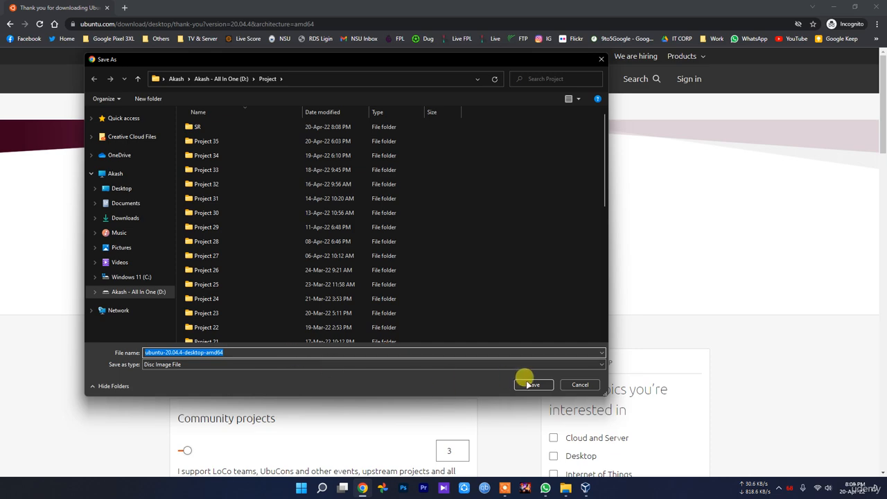
click(579, 385)
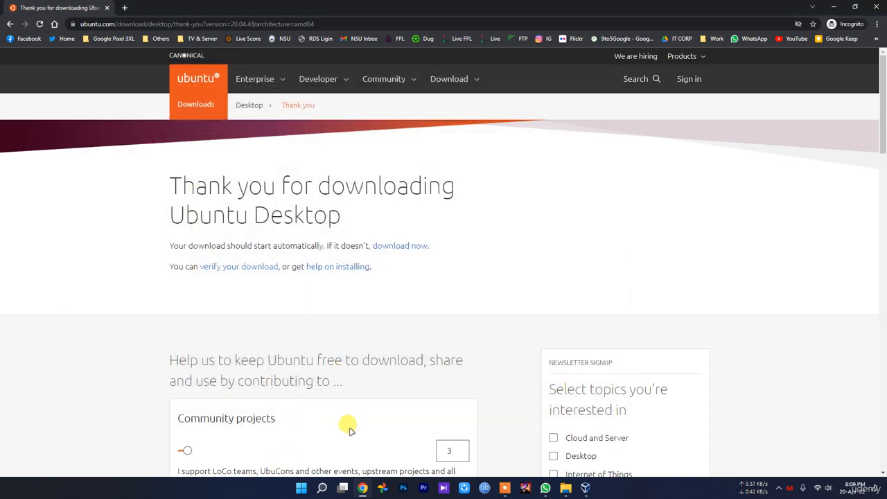
Switch to File Explorer and examine the property details of the ubuntu-20.04.3-desktop-amd64 disc image, including its file extension
click(566, 489)
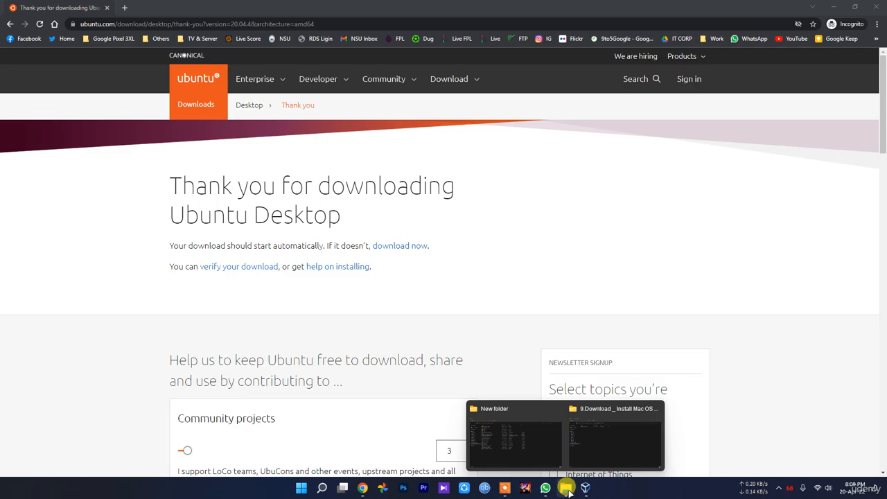
click(508, 443)
click(186, 270)
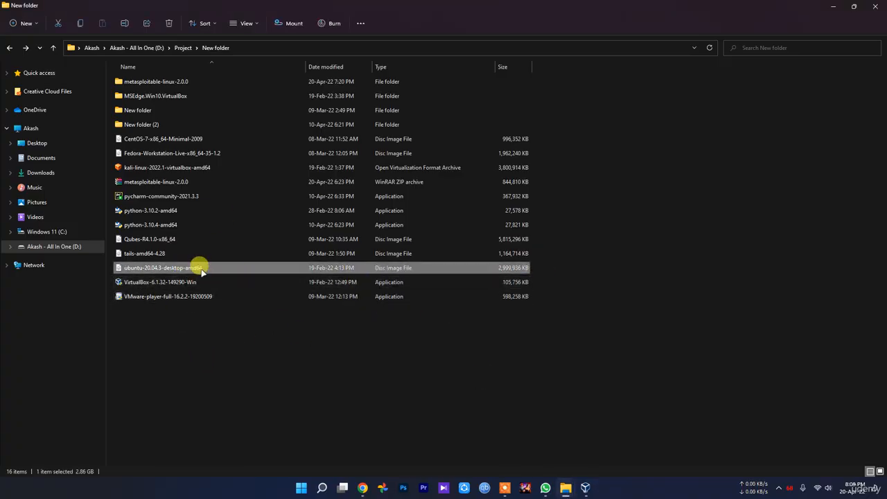
right_click(201, 272)
click(224, 362)
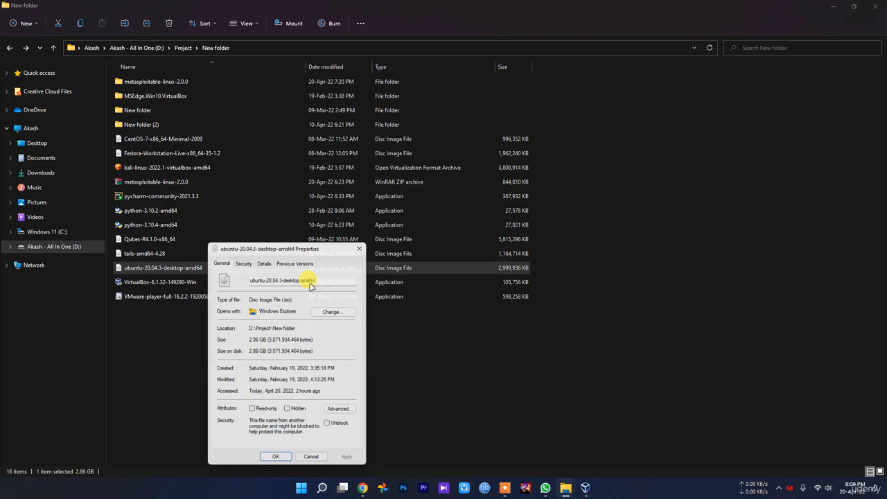
click(264, 260)
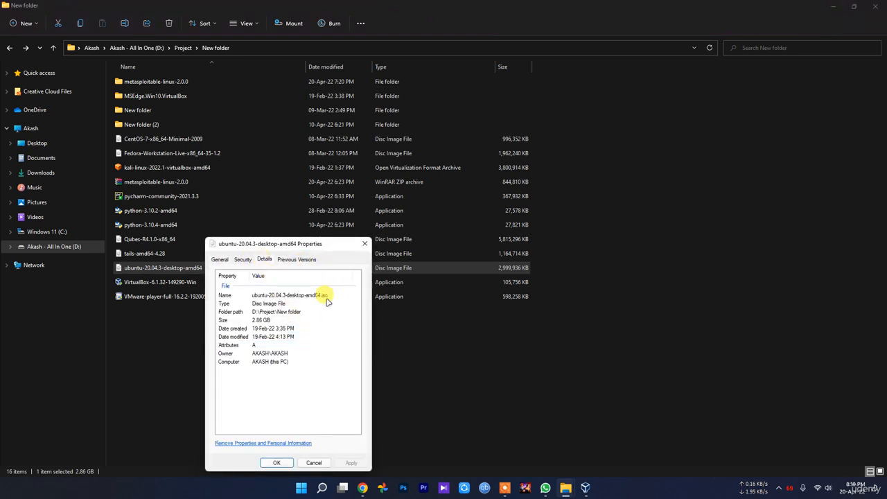
click(364, 243)
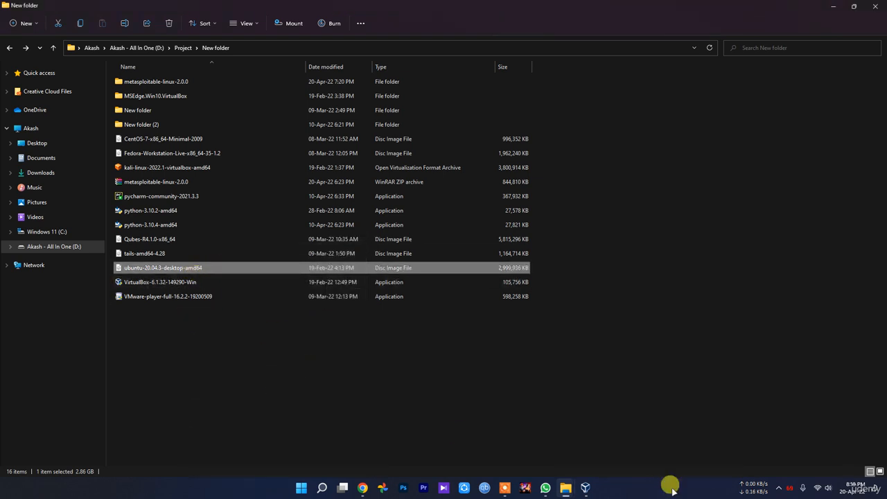
click(394, 389)
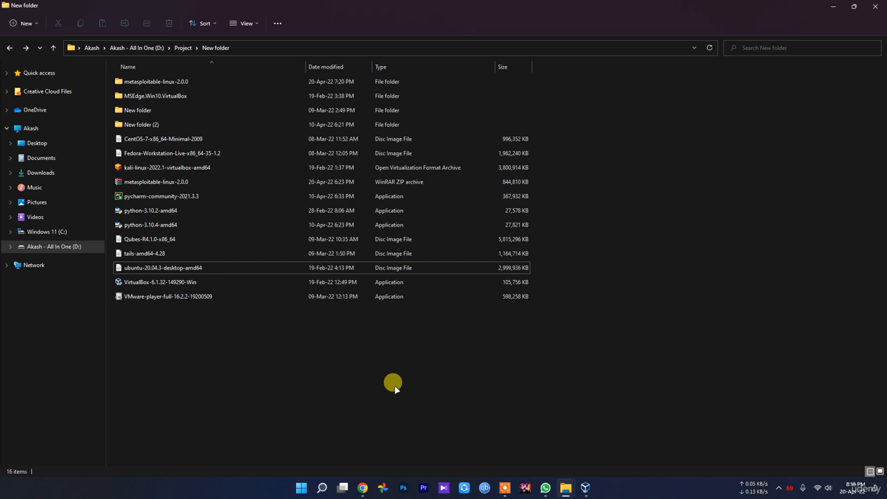
Switch to VirtualBox and begin a new virtual machine named Ubuntu2
click(585, 487)
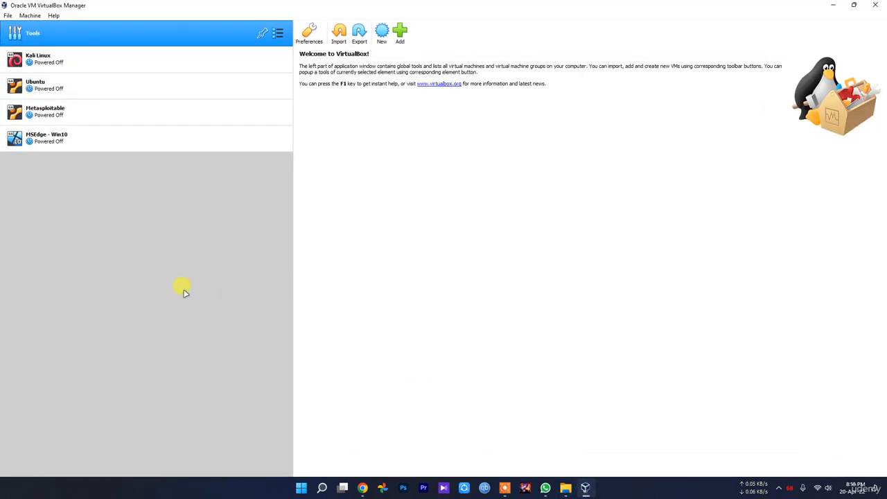
click(381, 32)
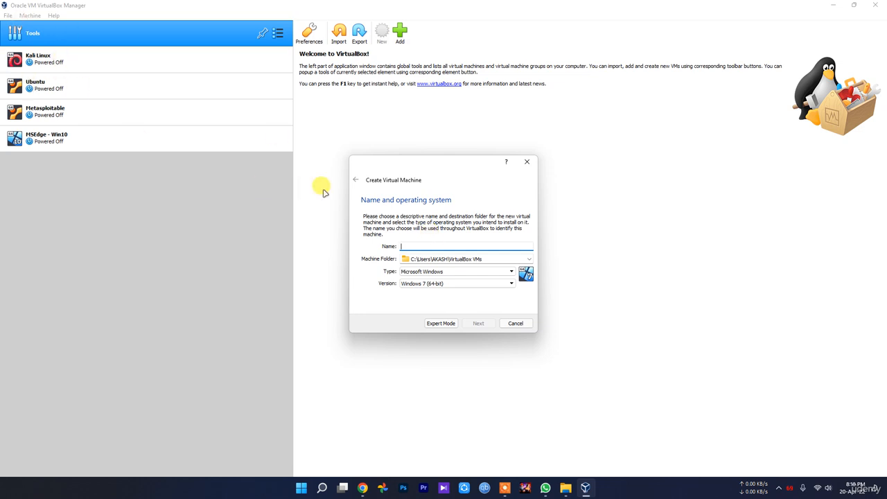
text(Ubuntu2)
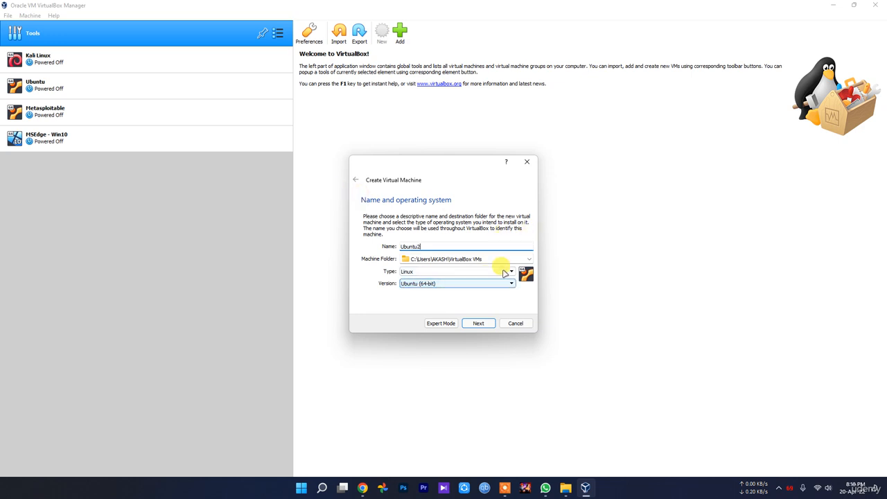
Set the new virtual machine's folder to VM's on the D: drive
click(528, 262)
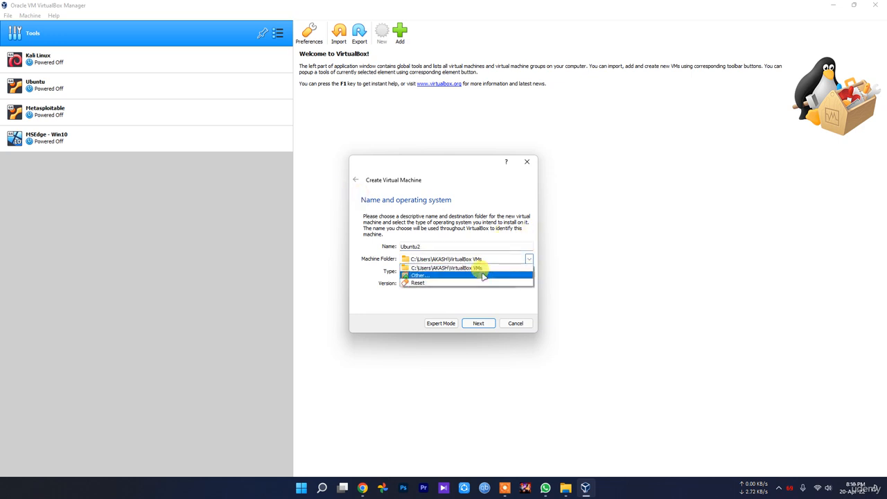
click(483, 274)
scroll(391, 331, down, 3)
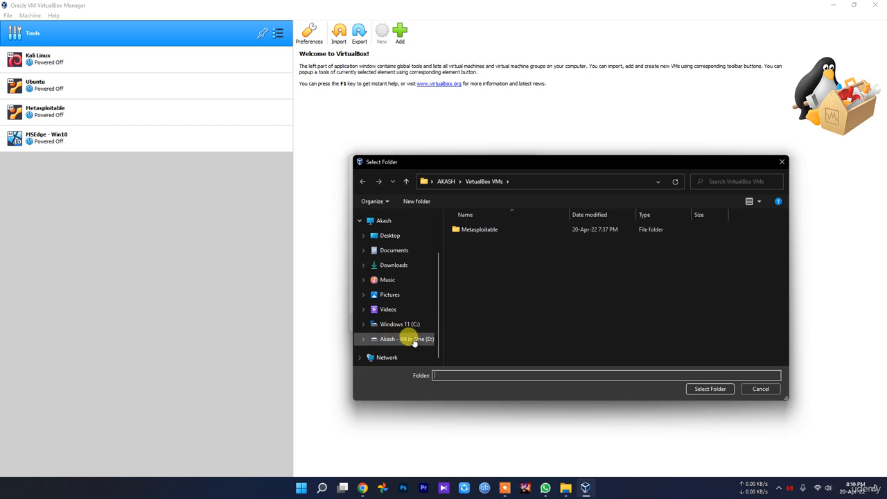
click(408, 338)
click(483, 359)
double_click(483, 358)
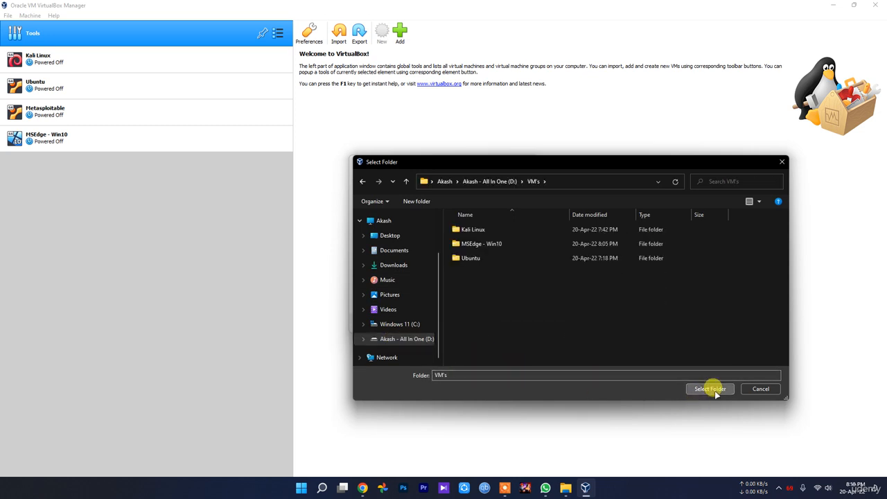
click(709, 389)
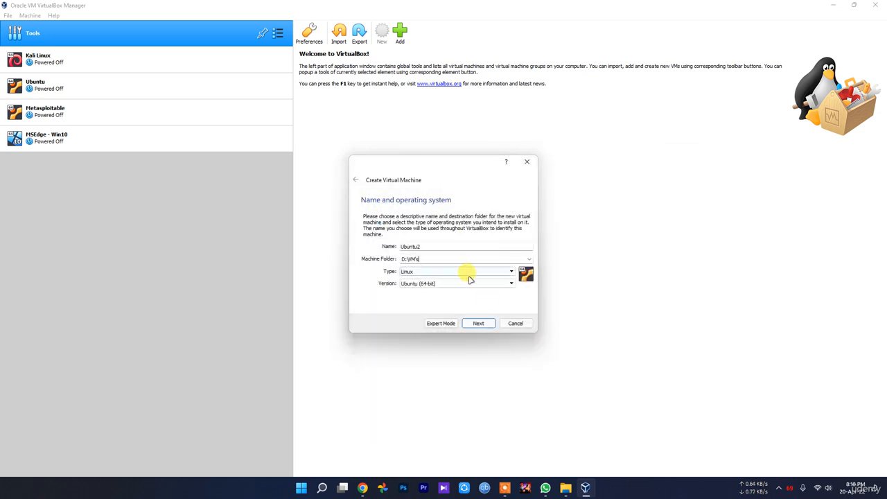
Choose Linux as the operating system type and keep Ubuntu (64-bit) as the version
click(418, 270)
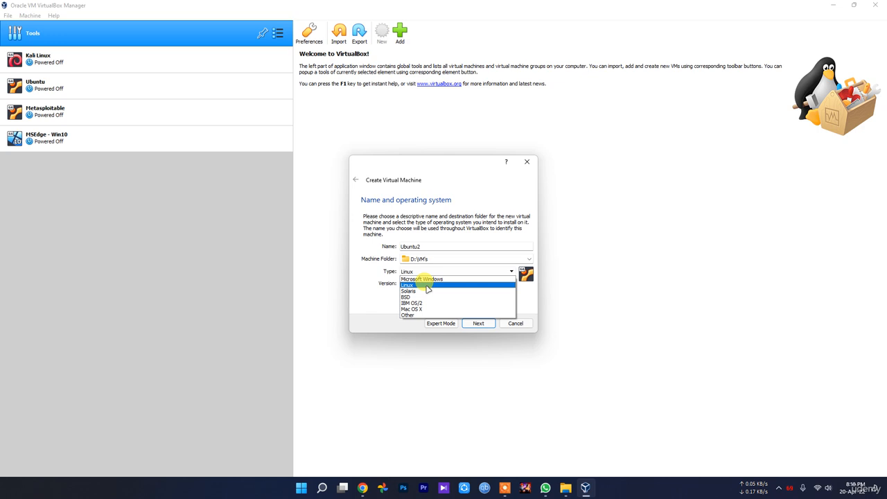
click(428, 289)
click(446, 284)
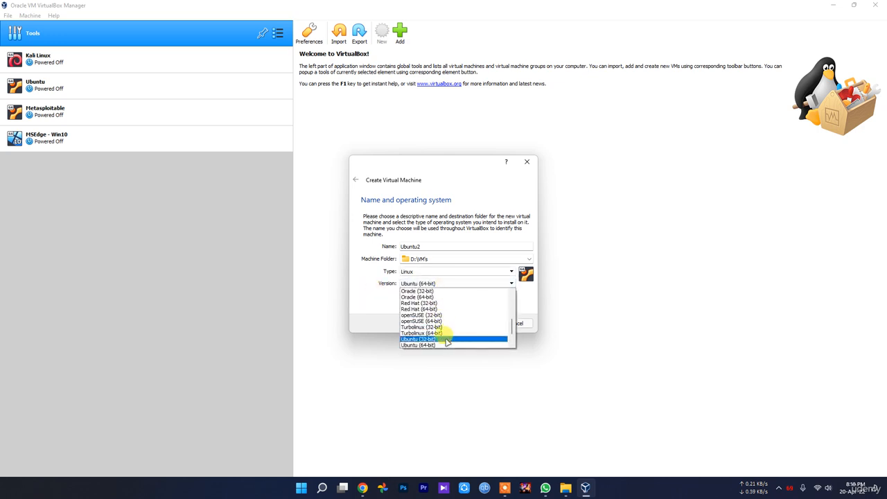
click(358, 304)
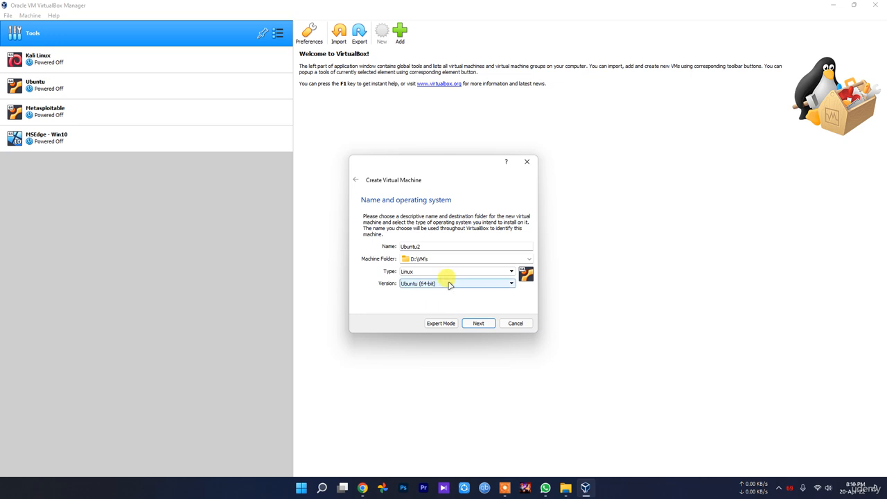
click(440, 287)
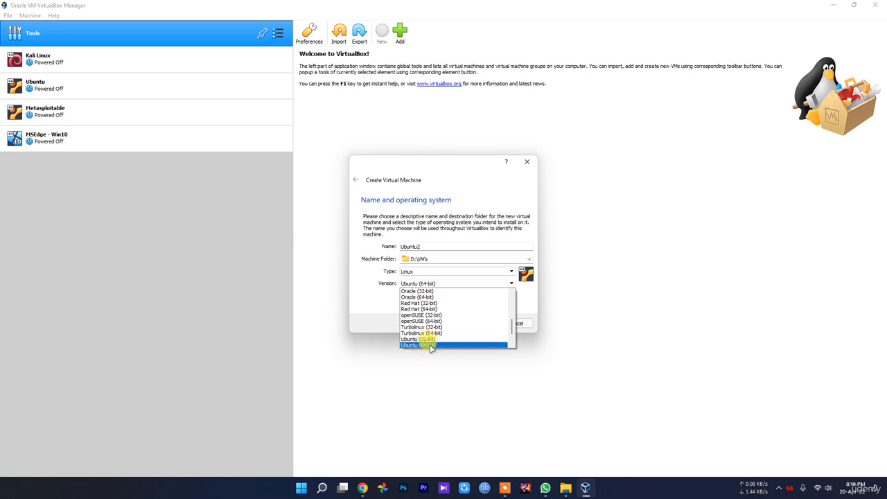
click(364, 303)
Accept the operating system settings, allocate 2048 MB of memory and proceed to the hard disk options
click(477, 324)
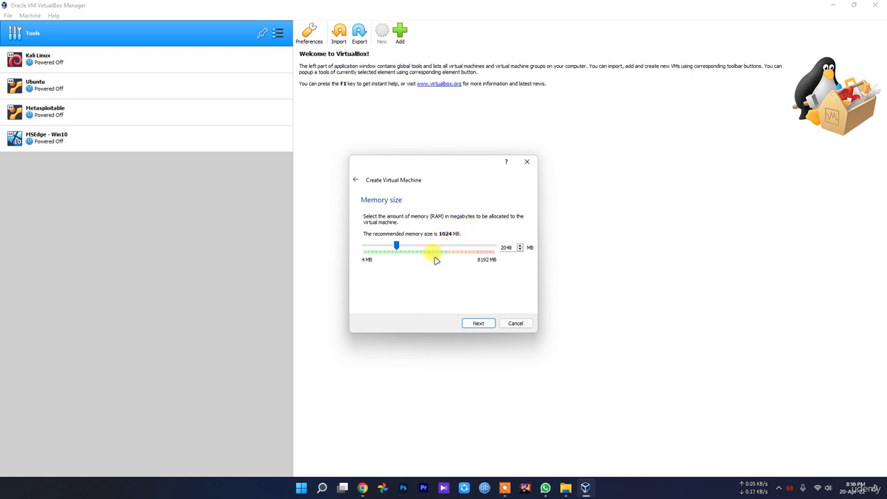
click(477, 323)
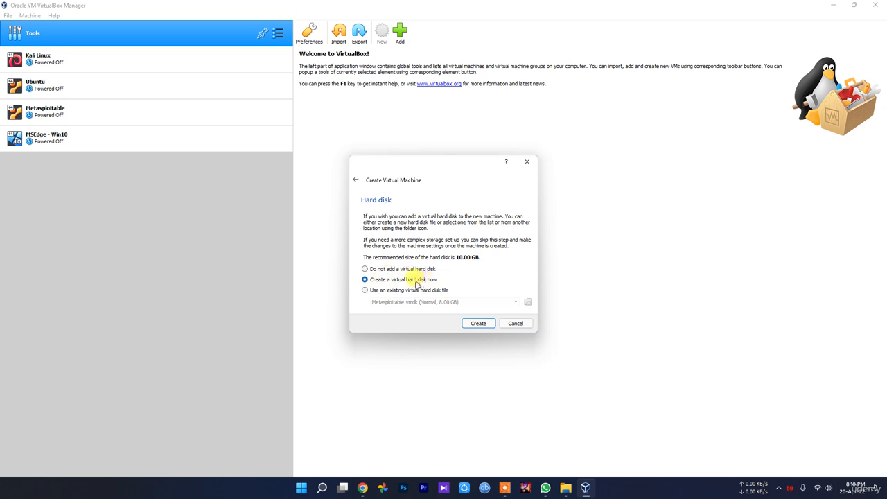
Create a new dynamically allocated VDI virtual hard disk of 20 GB for the Ubuntu2 machine
click(478, 323)
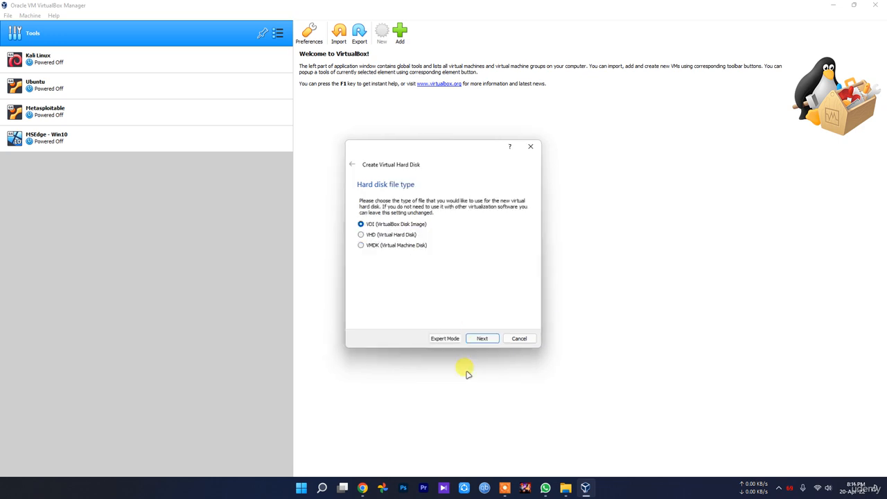
click(482, 339)
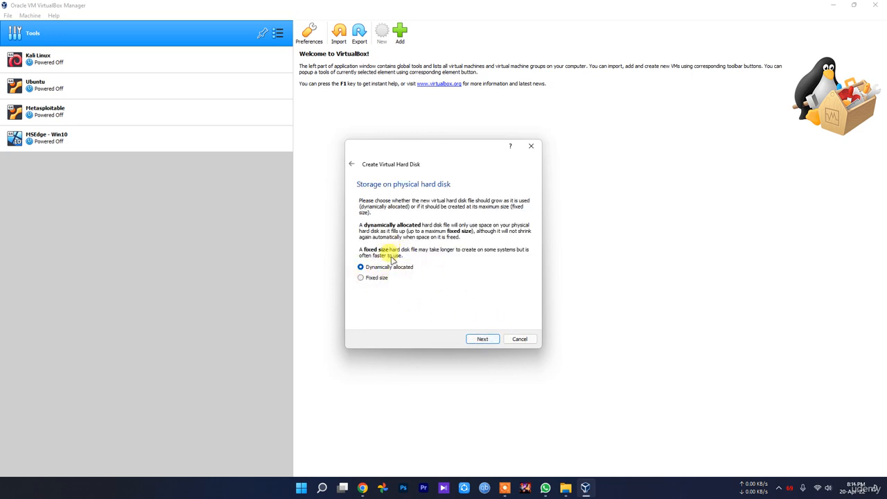
click(480, 338)
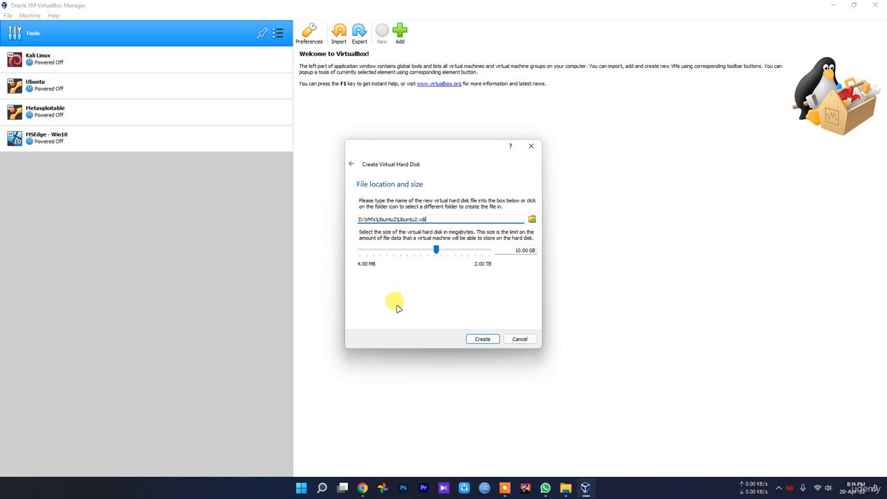
click(437, 250)
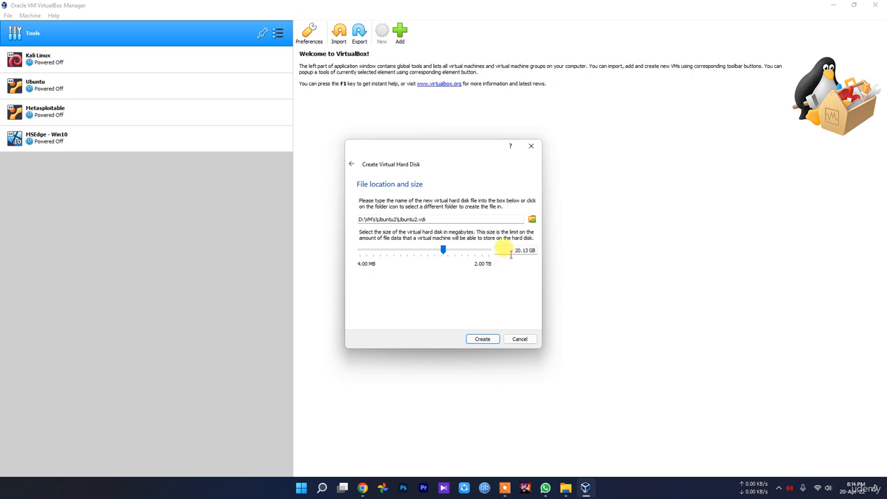
drag(511, 254, 598, 255)
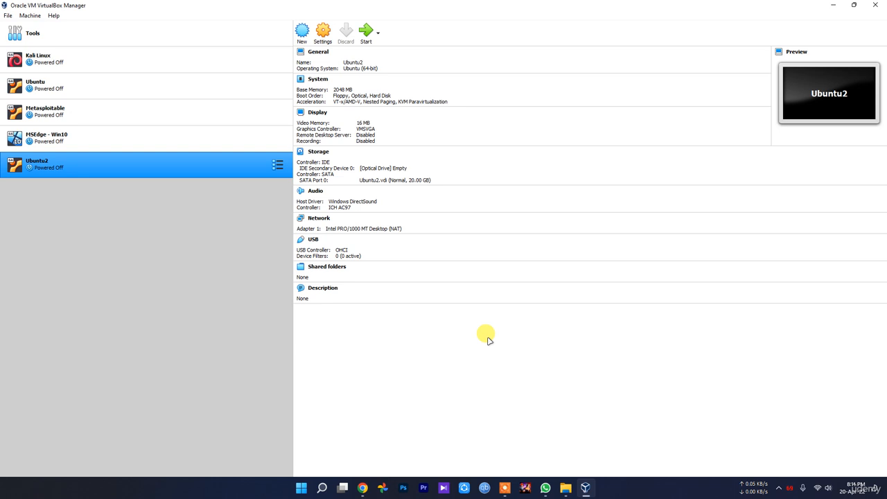
In the Ubuntu2 machine's settings, set the number of processors to 2 and review the motherboard options
click(323, 31)
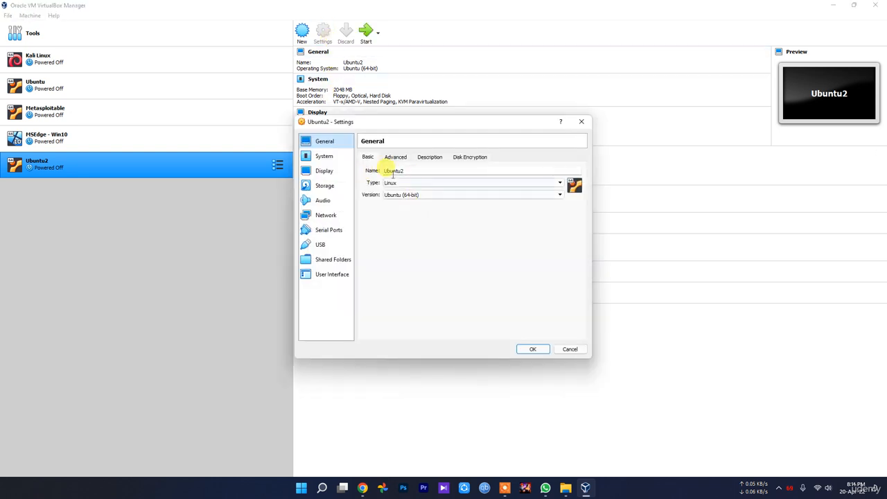
click(333, 158)
click(412, 156)
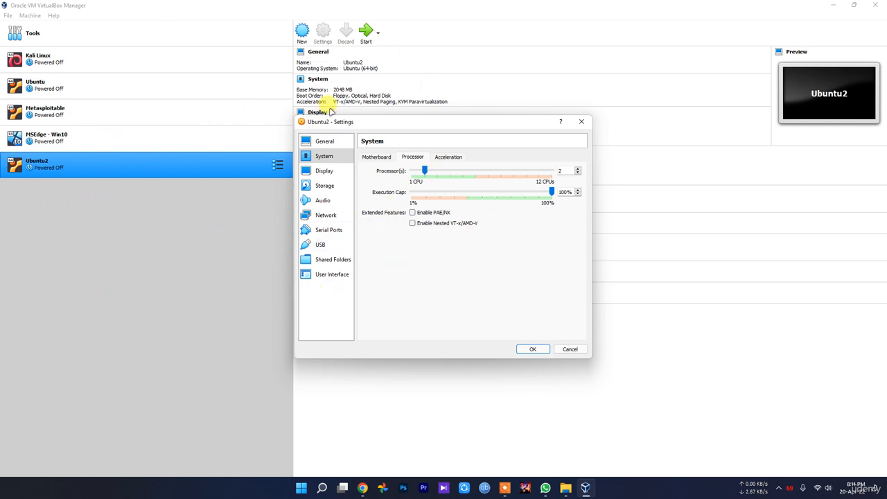
click(379, 158)
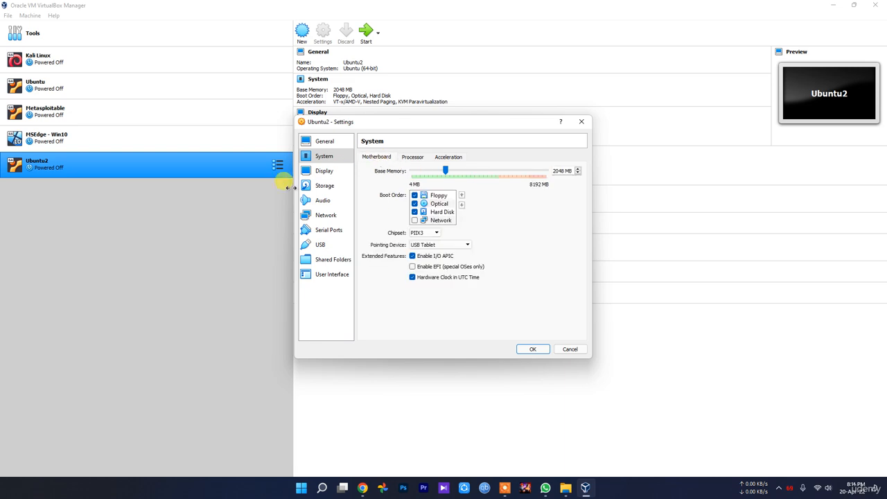
Attach network adapter 1 to Bridged Adapter and save the Ubuntu2 settings
click(327, 171)
click(328, 187)
click(324, 200)
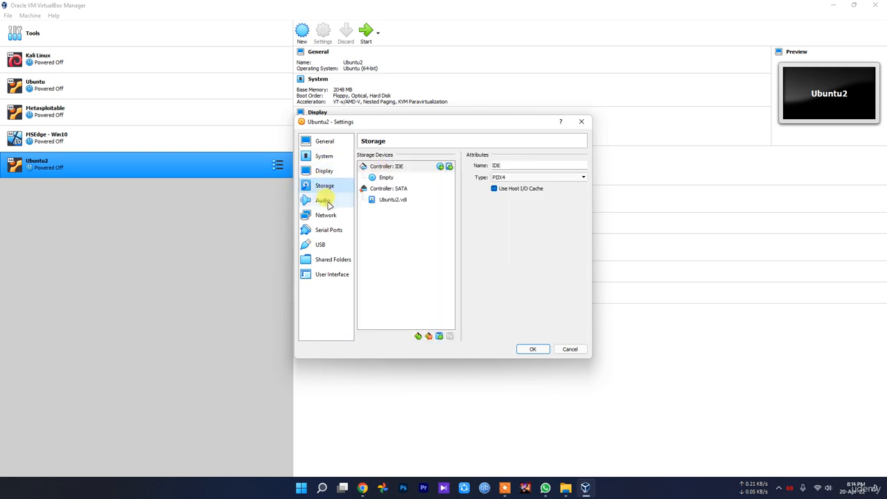
click(333, 217)
click(426, 182)
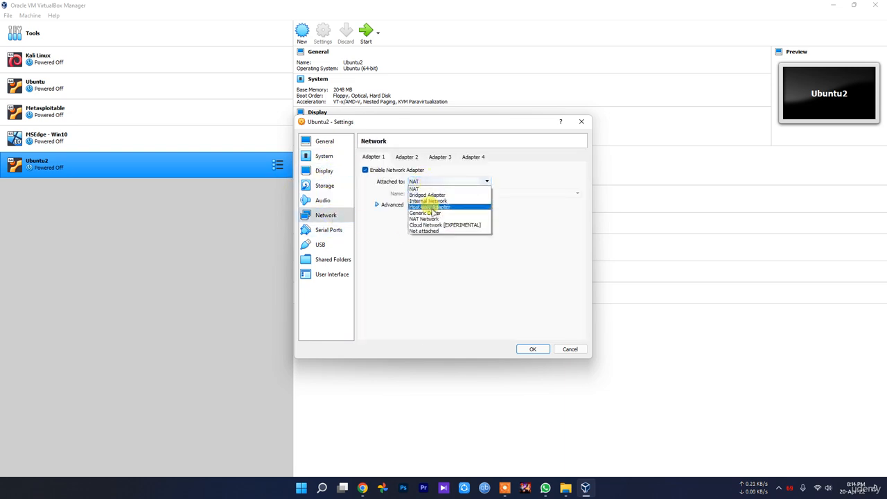
click(424, 198)
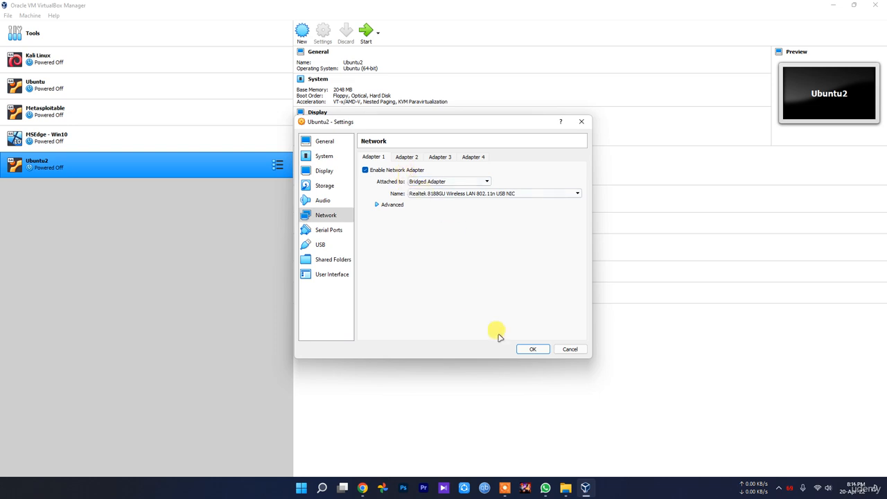
click(533, 349)
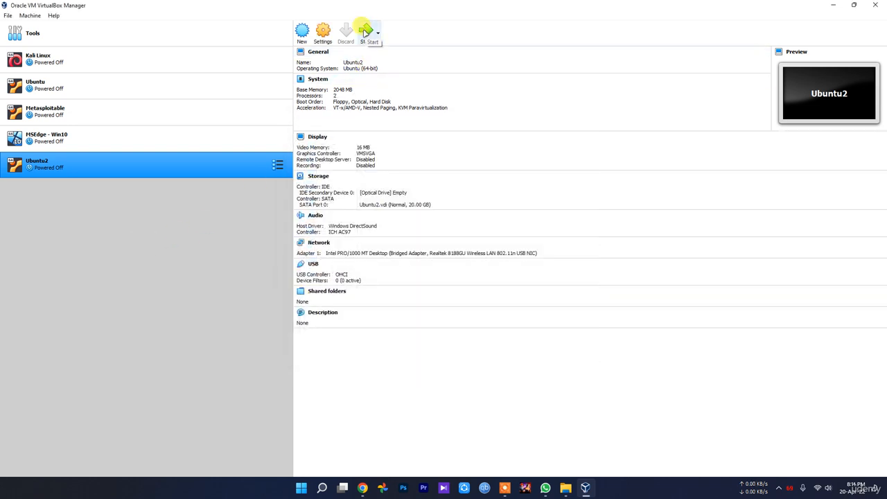
Load the ubuntu-20.04.3-desktop-amd64 disc image into Ubuntu2's empty optical drive and save the settings
click(321, 33)
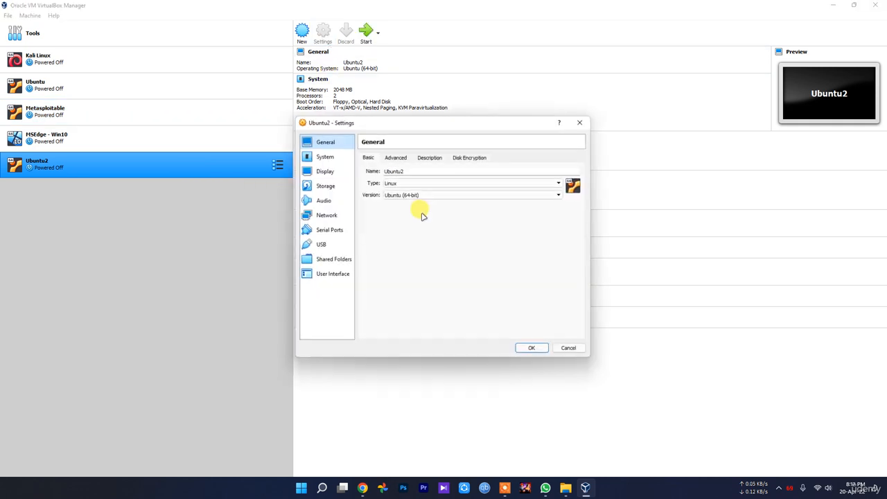
click(326, 185)
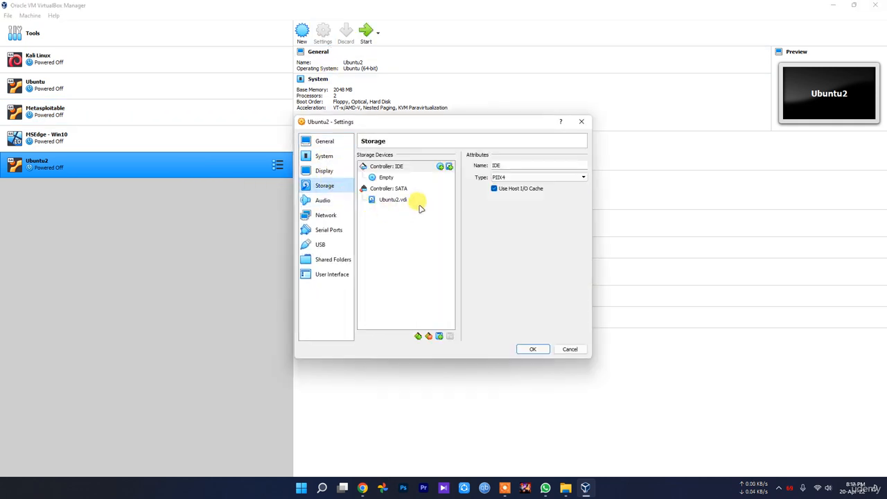
click(388, 178)
click(582, 166)
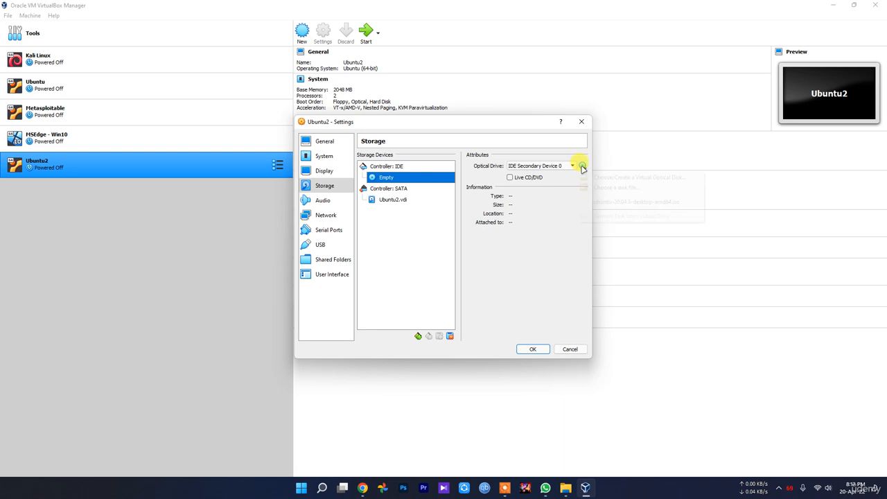
click(612, 188)
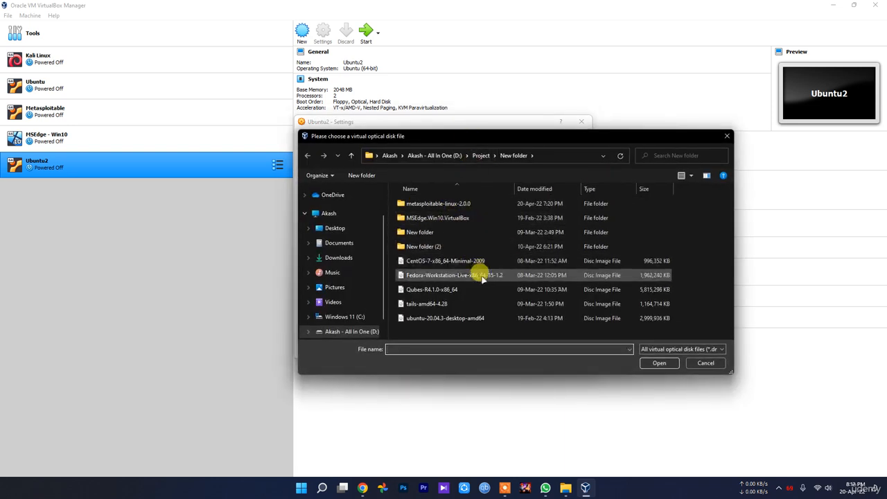
click(445, 319)
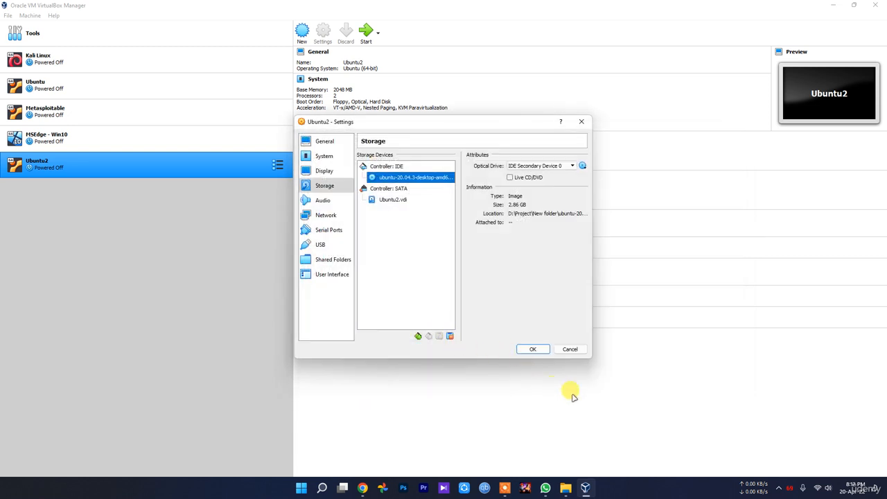
click(538, 350)
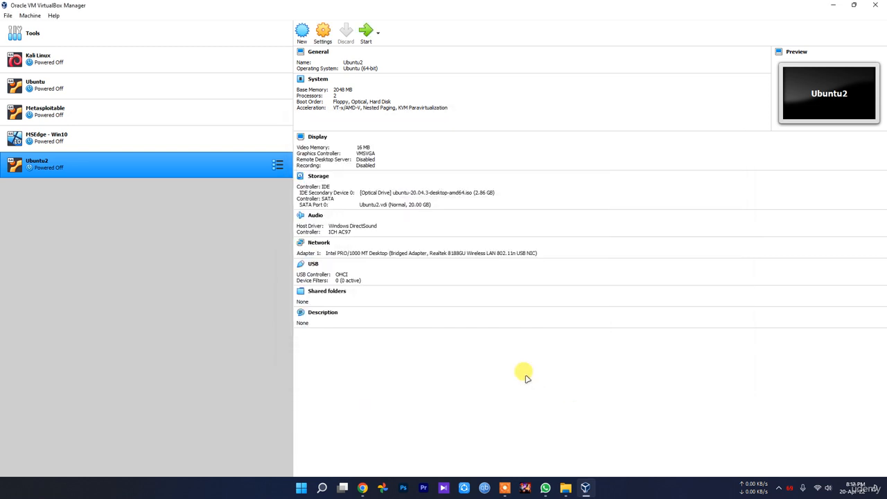
Start the Ubuntu2 machine, dismiss the capture and pointer notices, and choose to try Ubuntu without installing
click(366, 31)
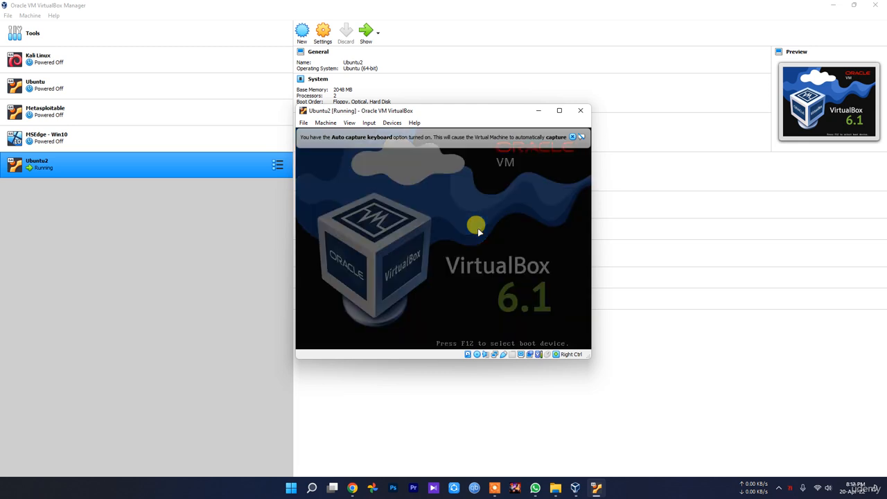
click(572, 137)
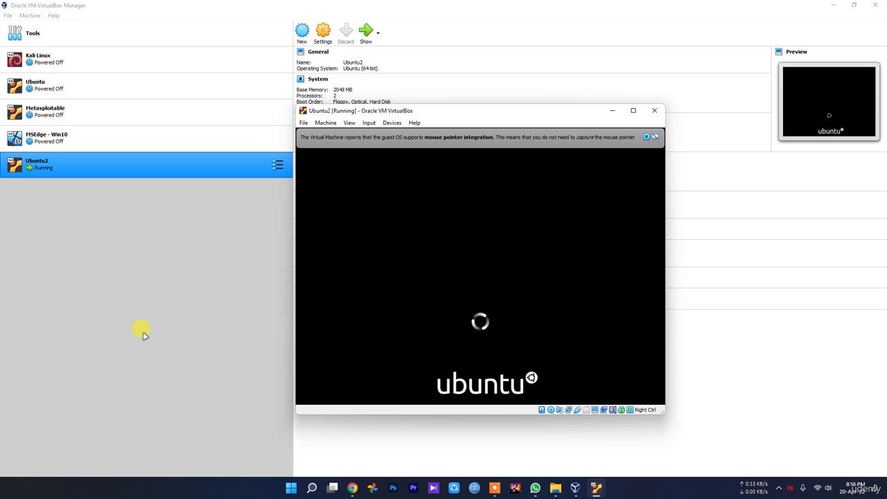
click(645, 137)
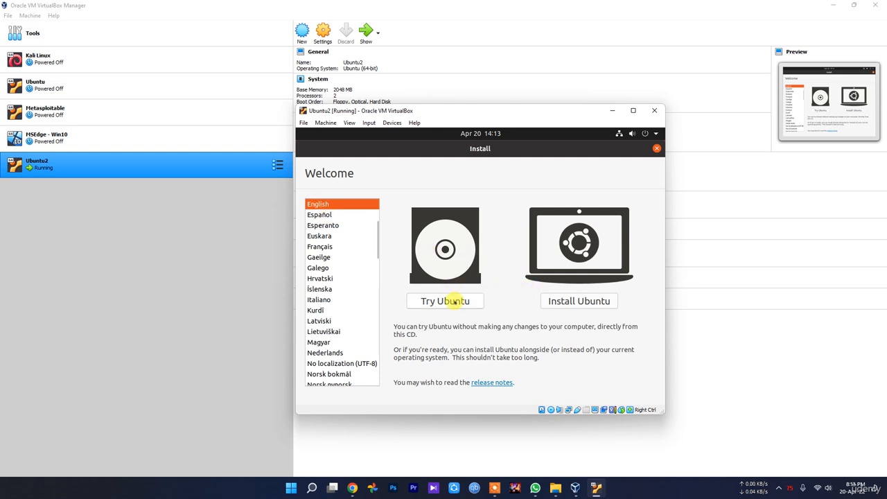
click(451, 301)
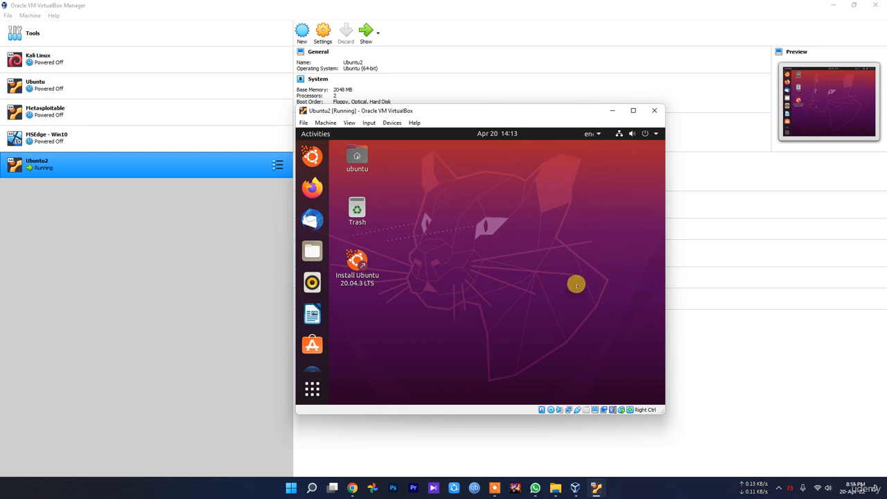
Find and open Terminal among the Ubuntu applications and run ifconfig
click(311, 393)
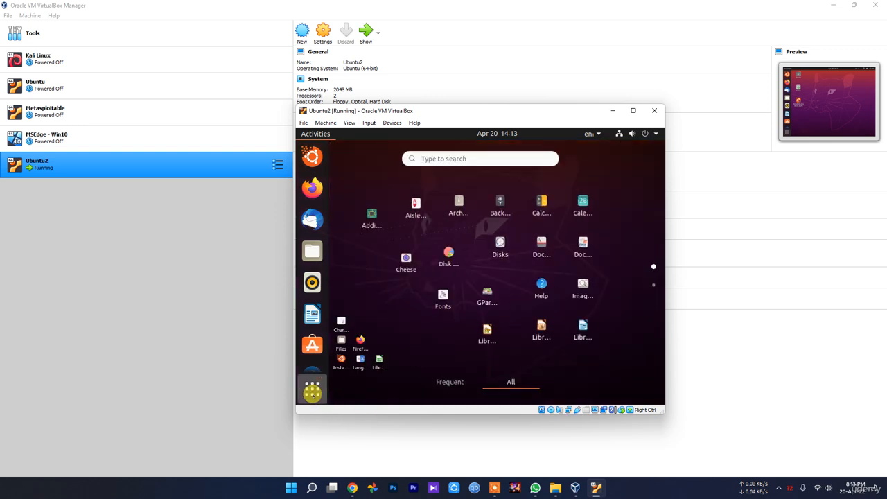
click(312, 393)
click(312, 393)
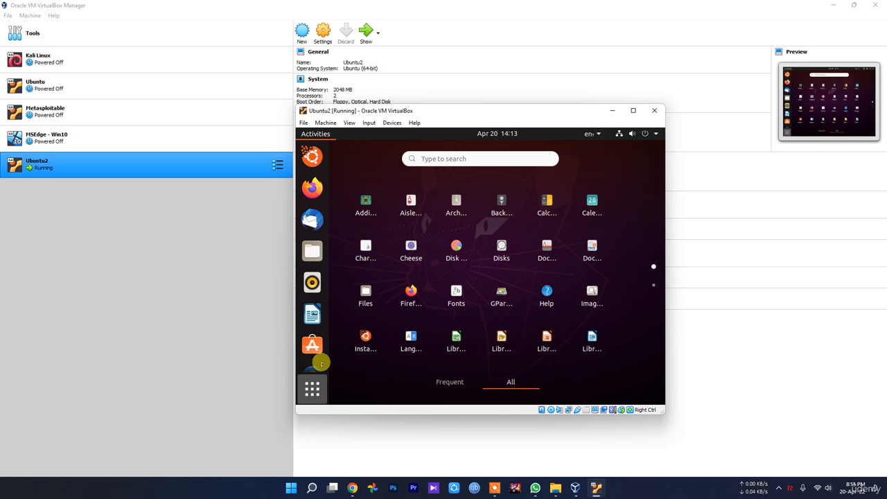
scroll(321, 362, down, 2)
click(469, 157)
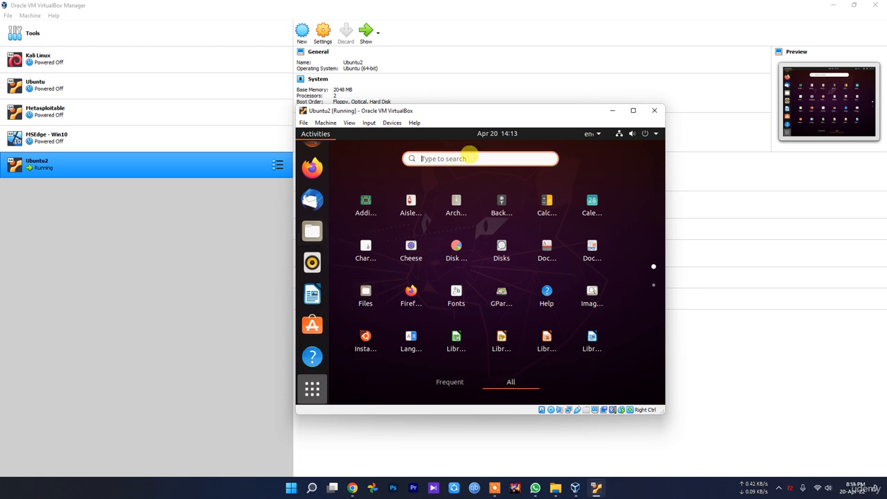
text(ter)
click(465, 202)
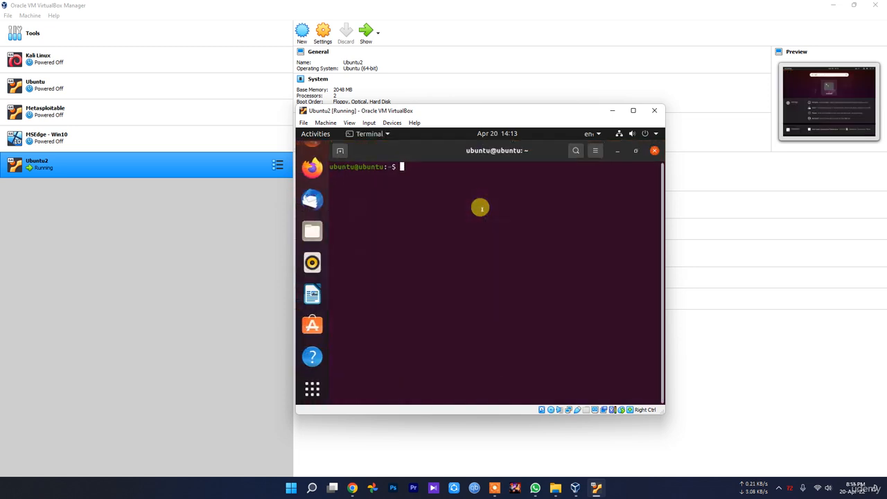
text(t)
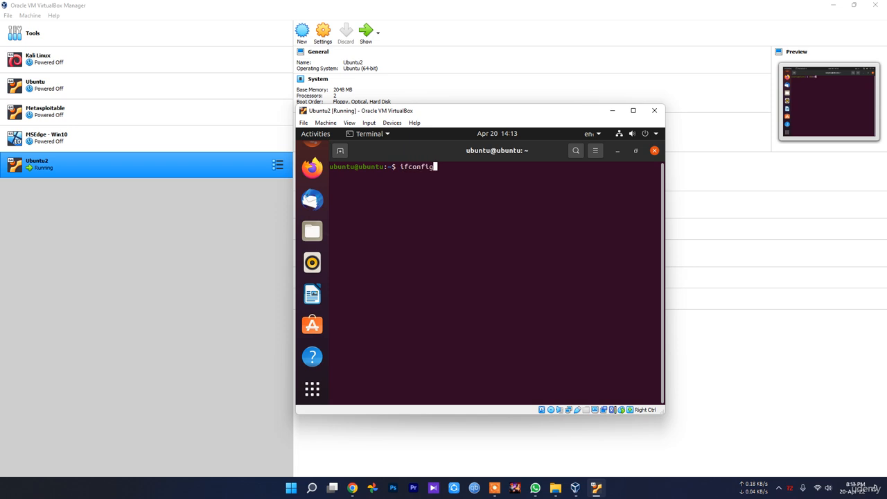
key(Return)
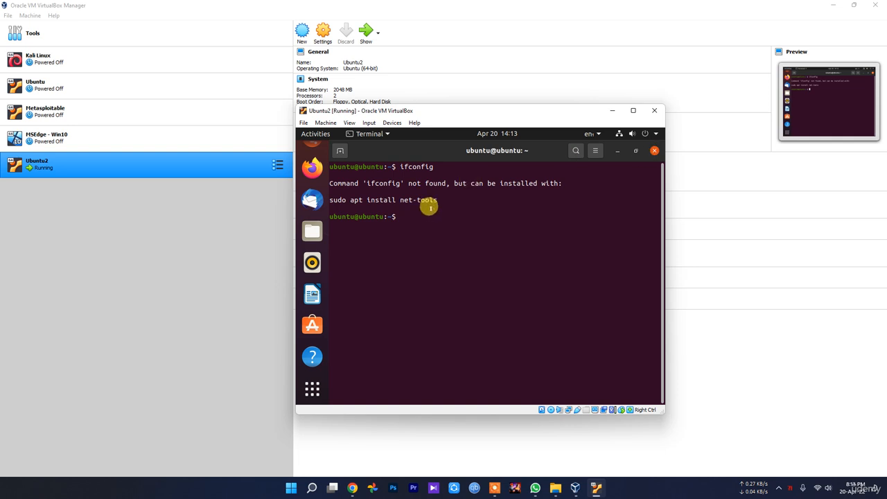
Copy the suggested command sudo apt install net-tools and run it in the terminal
drag(444, 201, 323, 200)
right_click(331, 200)
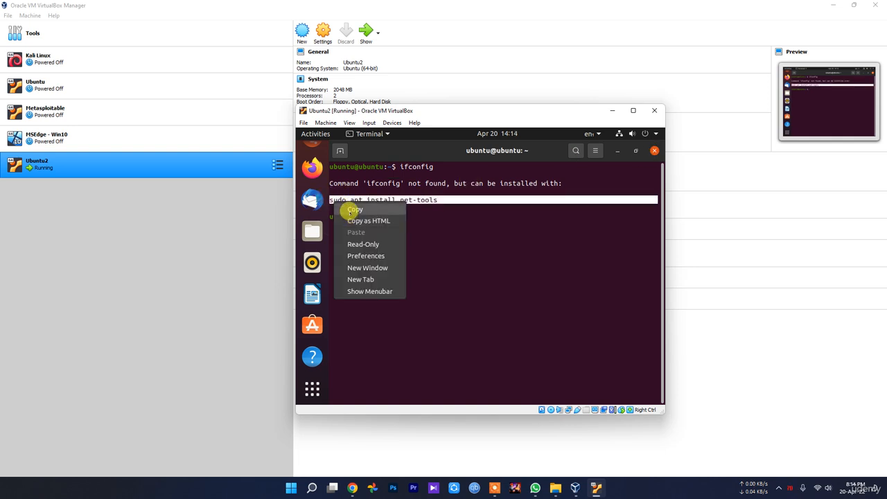
click(346, 208)
right_click(416, 220)
click(436, 246)
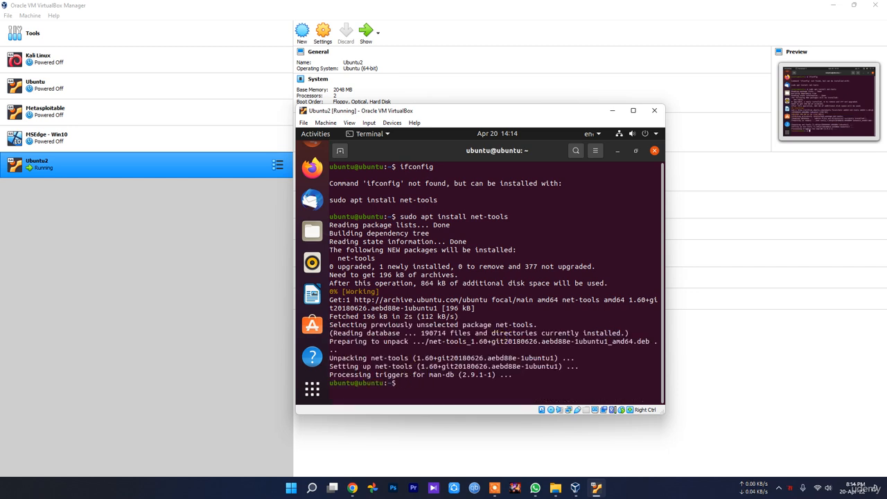
Run ifconfig again and examine the IPv4 address of the enp0s3 interface
text(ig)
key(Return)
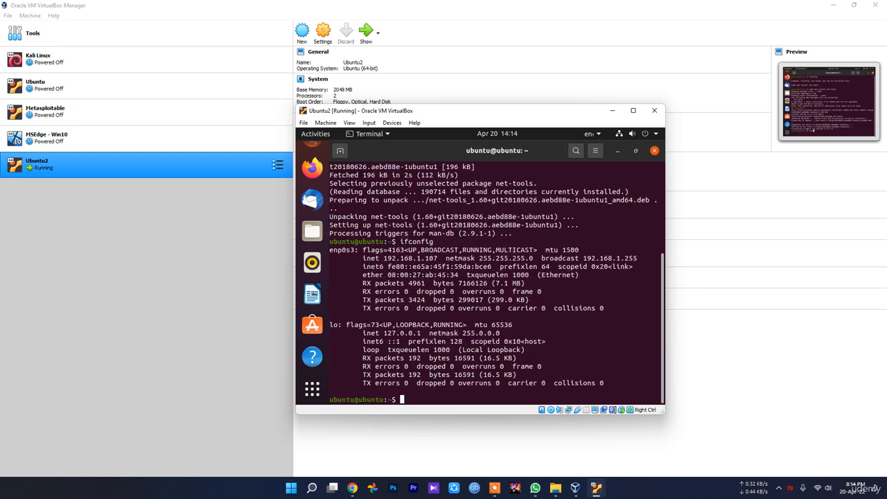
drag(437, 257, 383, 258)
click(435, 301)
Open Firefox in the Ubuntu2 machine and search for google to check internet access
click(312, 169)
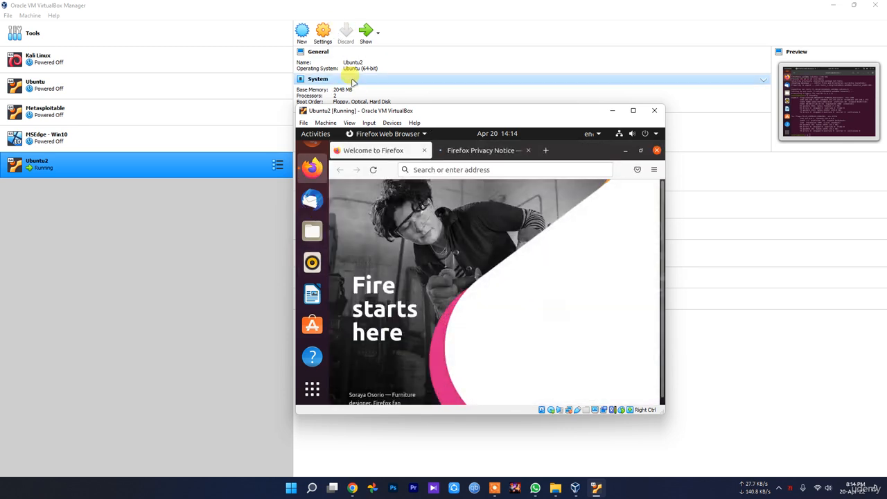
click(447, 169)
text(g)
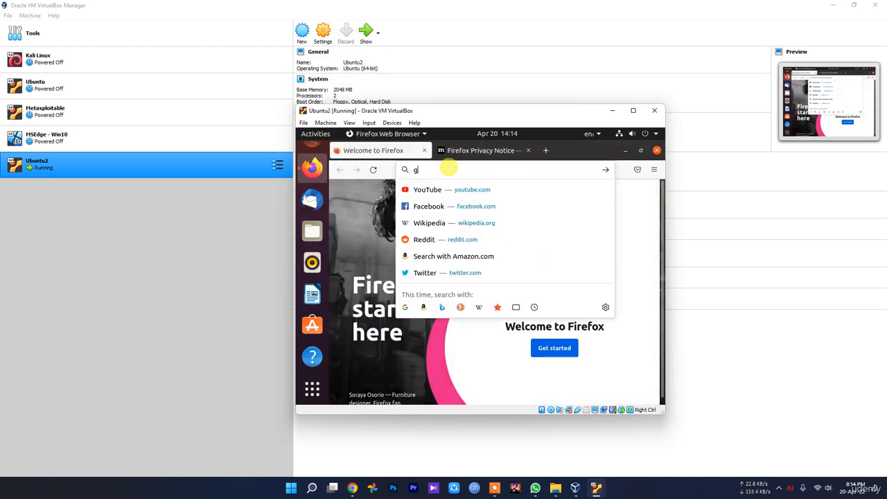
text(oogle)
key(Return)
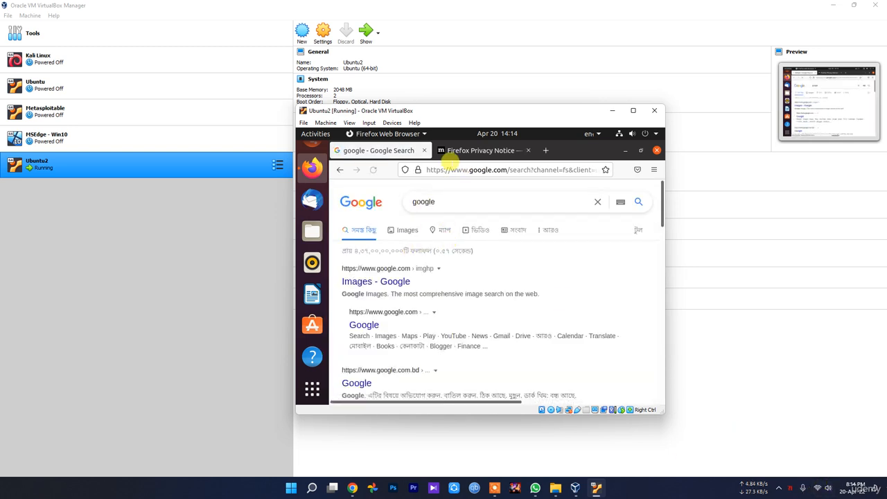
Quit Firefox with both of its tabs and close the terminal window
click(656, 150)
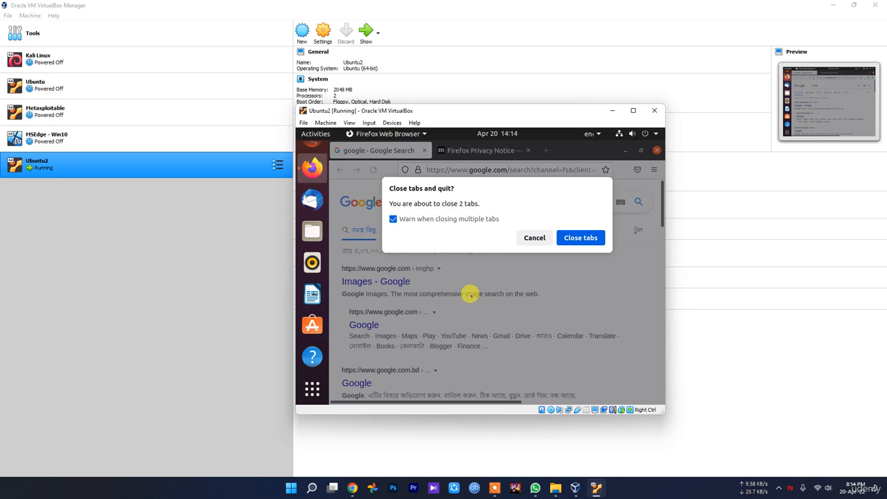
click(567, 246)
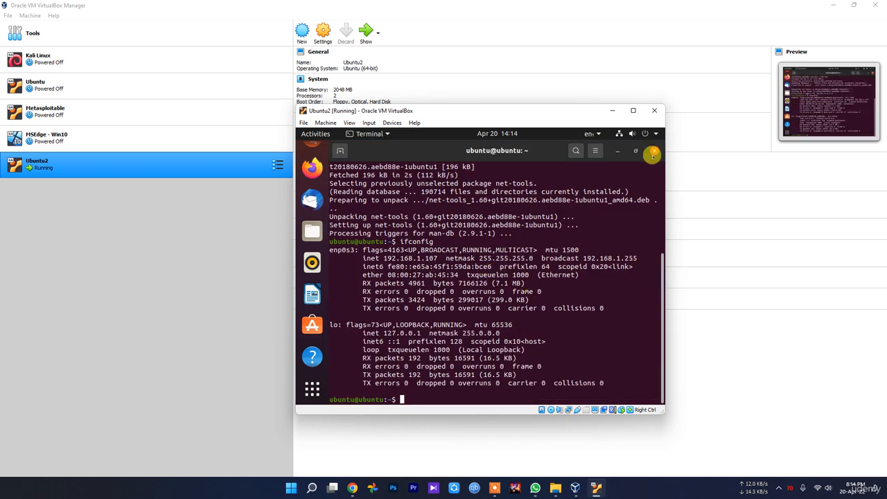
click(652, 154)
Look over Ubuntu's power and log-out options and the Frequent and All application lists
click(646, 133)
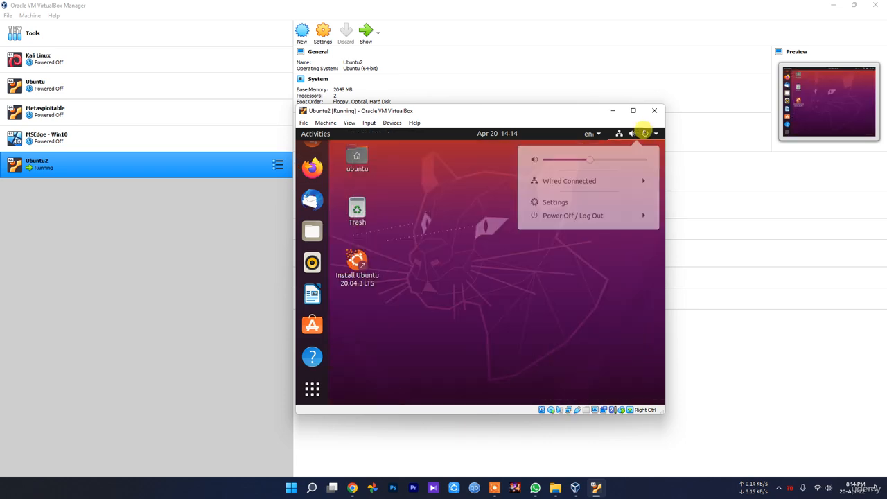
click(568, 217)
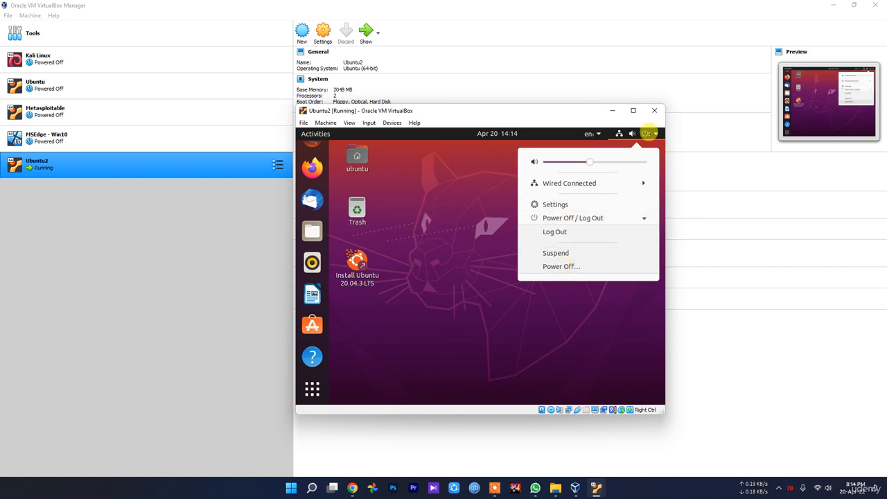
click(647, 134)
click(310, 390)
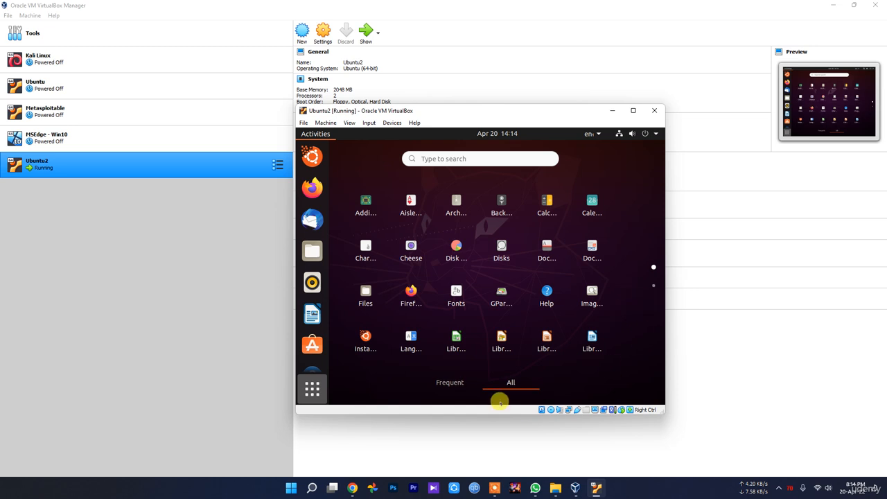
click(433, 381)
click(499, 383)
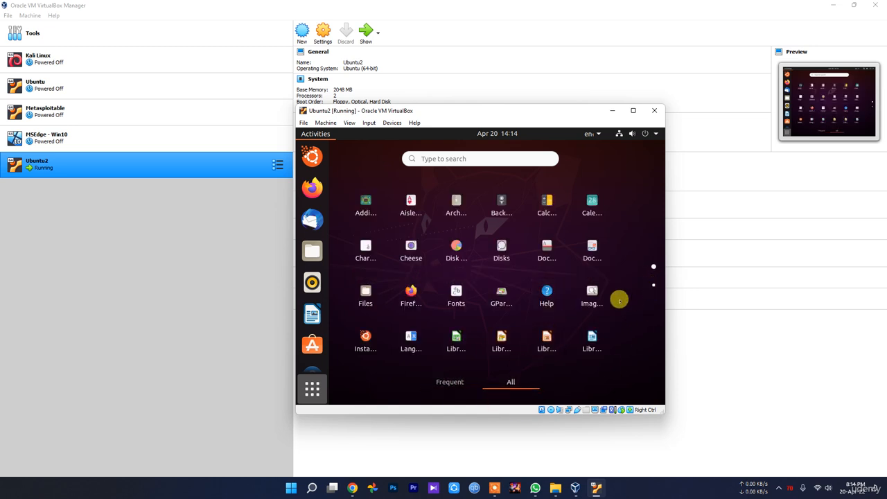
Search the Ubuntu applications for sett and open Settings
click(459, 157)
text(sett)
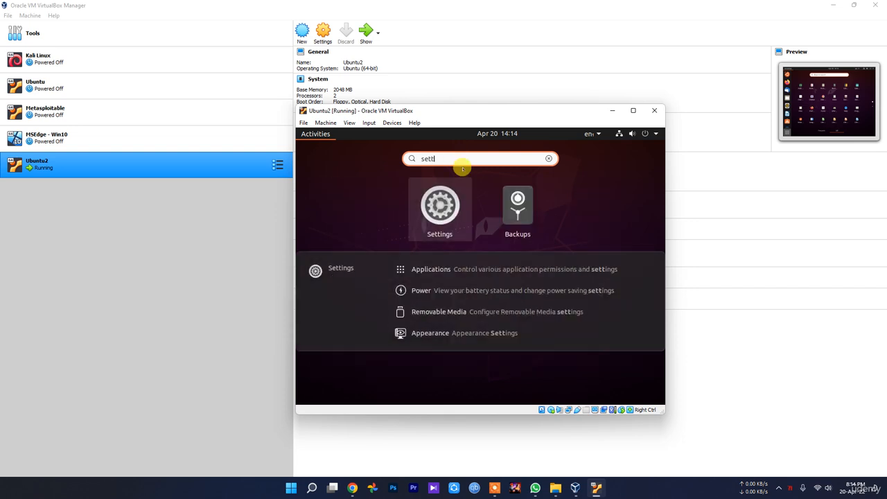
click(439, 203)
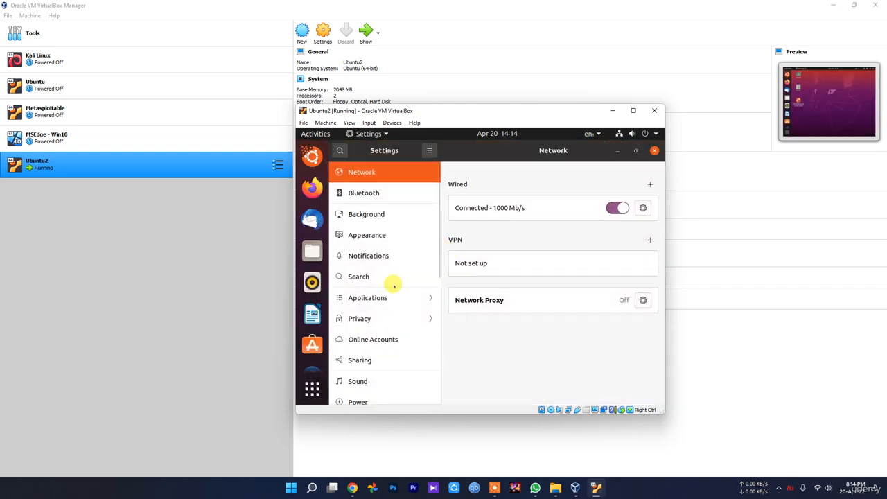
Browse the Bluetooth, Background and Appearance settings and look through the remaining settings categories
click(382, 196)
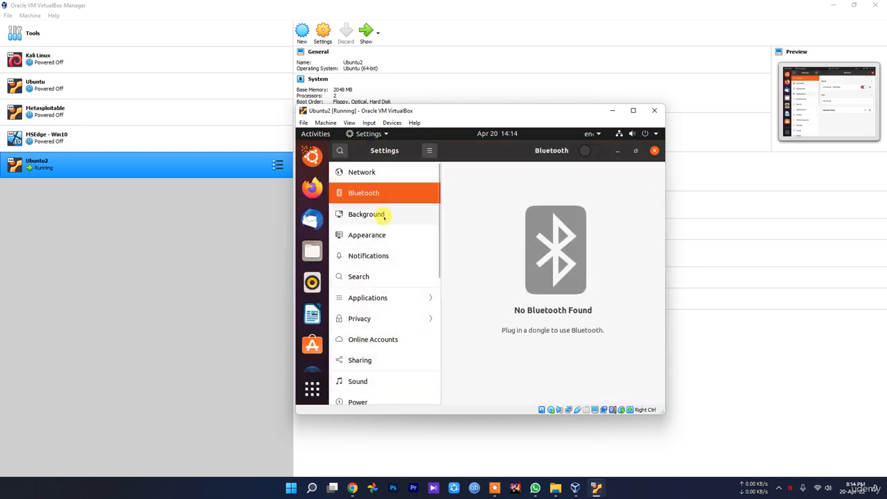
click(382, 214)
click(378, 235)
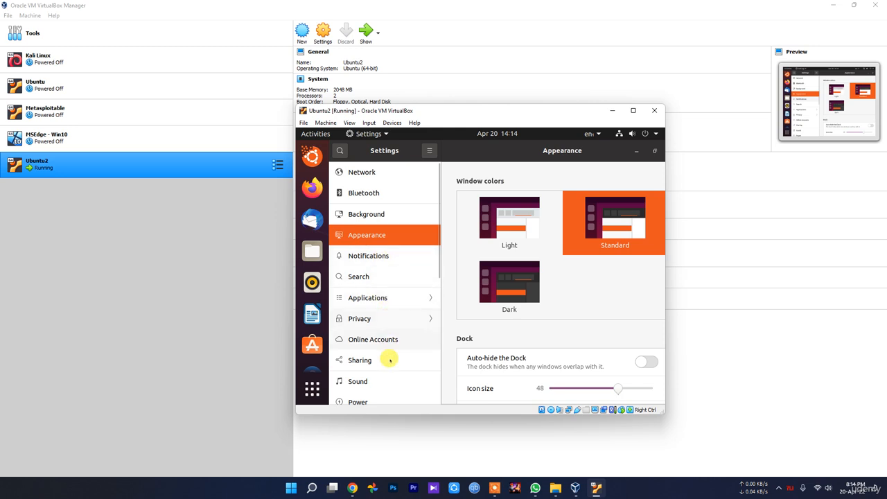
scroll(388, 359, down, 5)
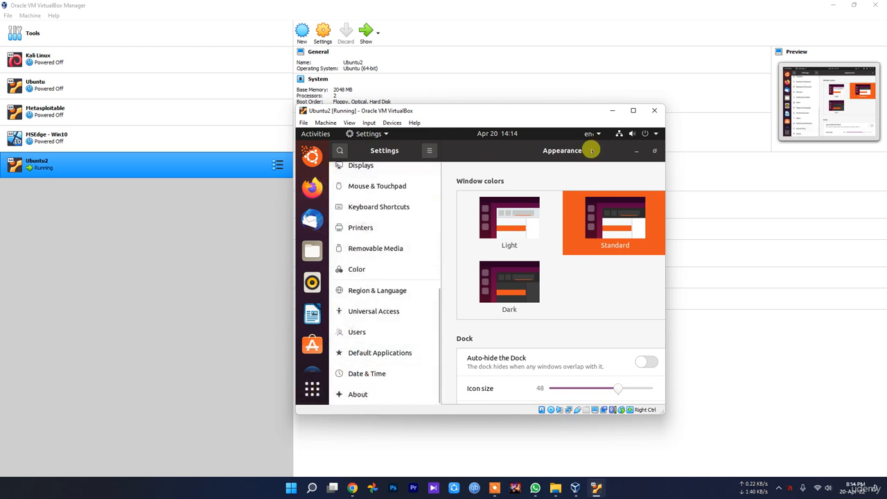
click(349, 133)
click(317, 133)
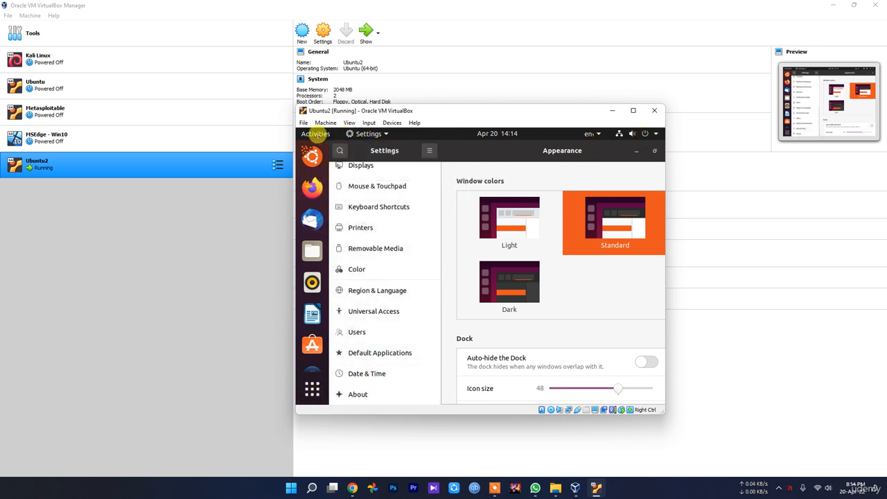
Power off the Ubuntu2 guest system, confirming the shutdown and the request to remove the installation medium
click(643, 133)
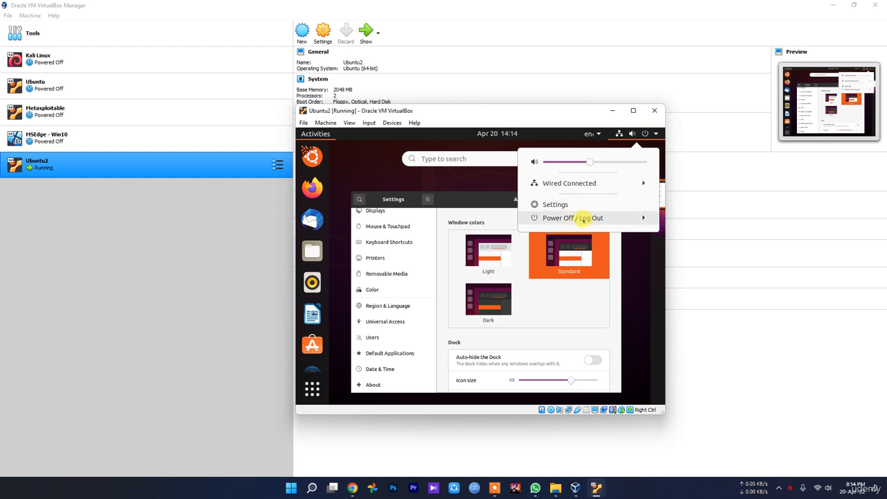
click(582, 217)
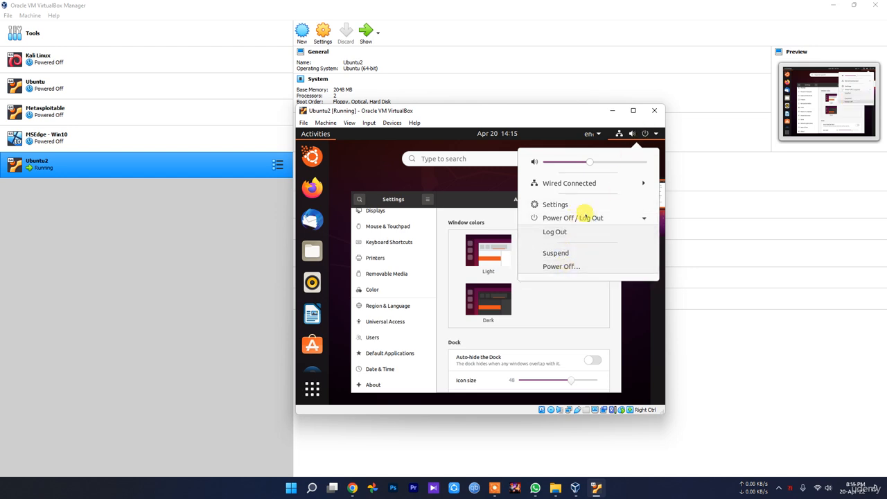
click(553, 267)
click(548, 296)
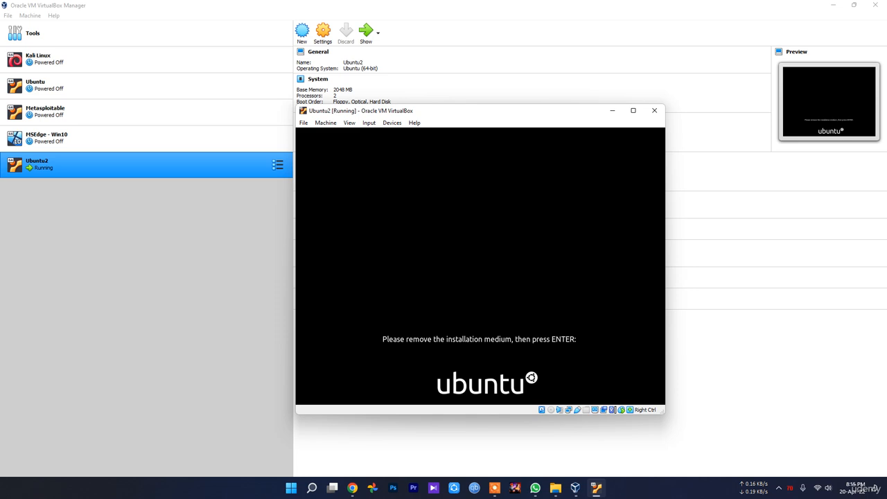
key(Return)
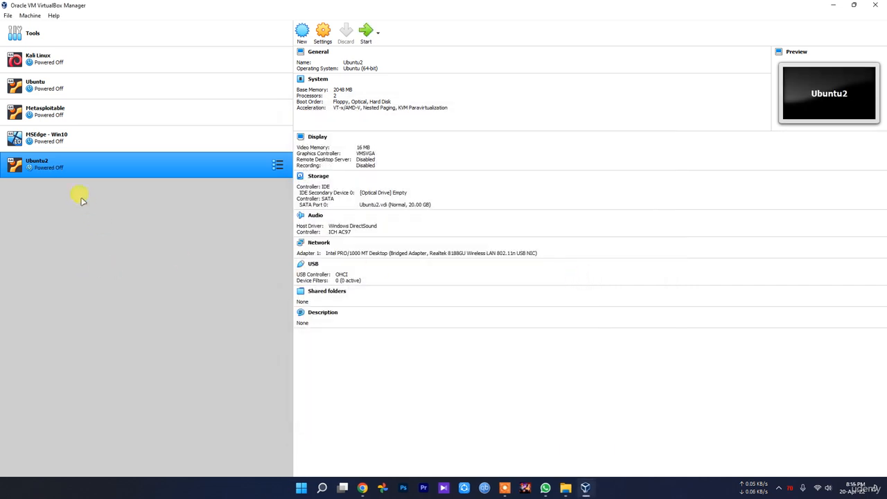
Remove the Ubuntu2 machine from VirtualBox and delete all its files
right_click(72, 172)
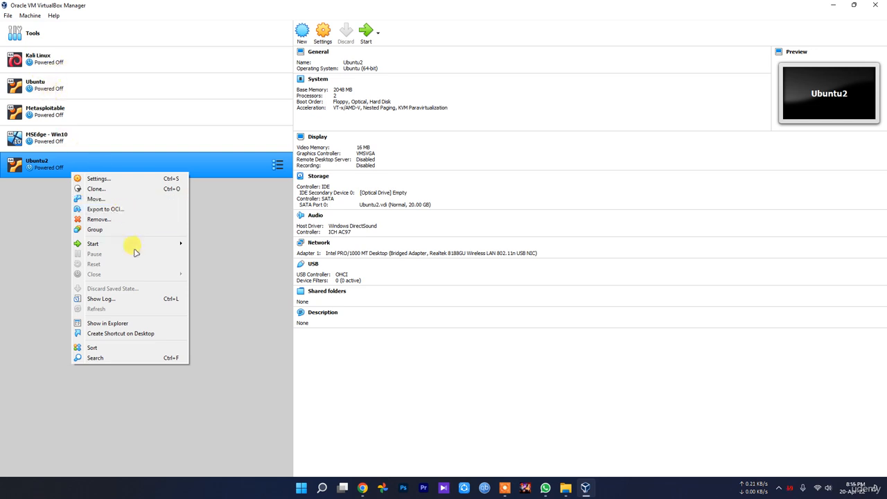
click(115, 219)
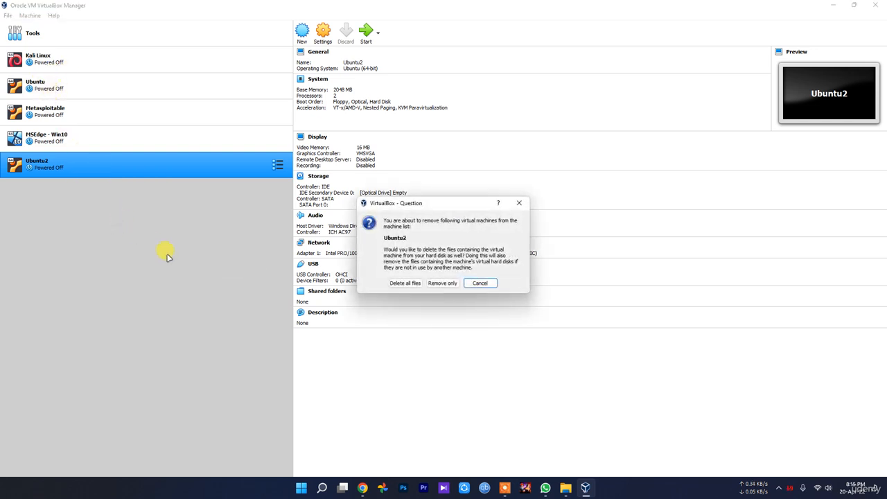
click(409, 283)
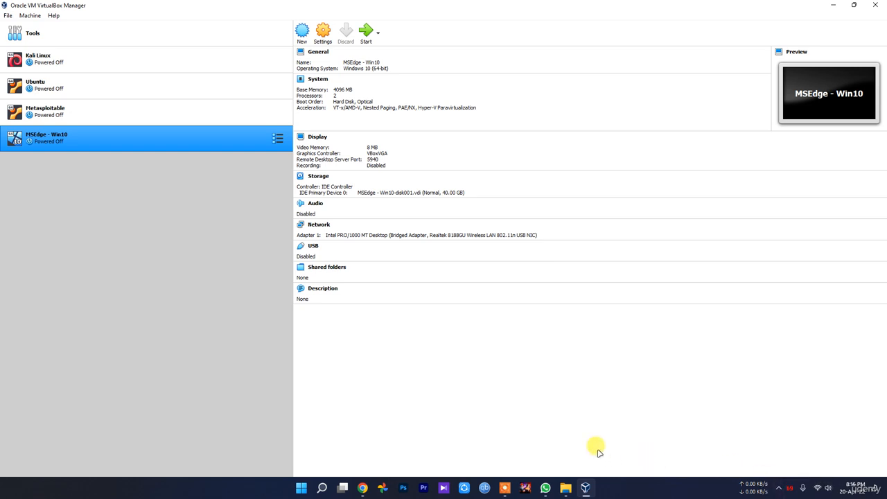
Switch to the New folder window in File Explorer and review the downloaded operating system images
mouse_move(567, 483)
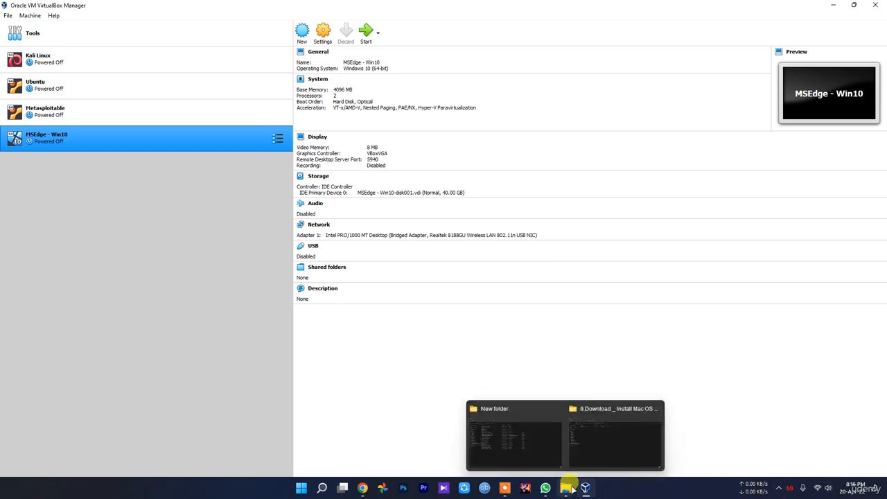
click(524, 455)
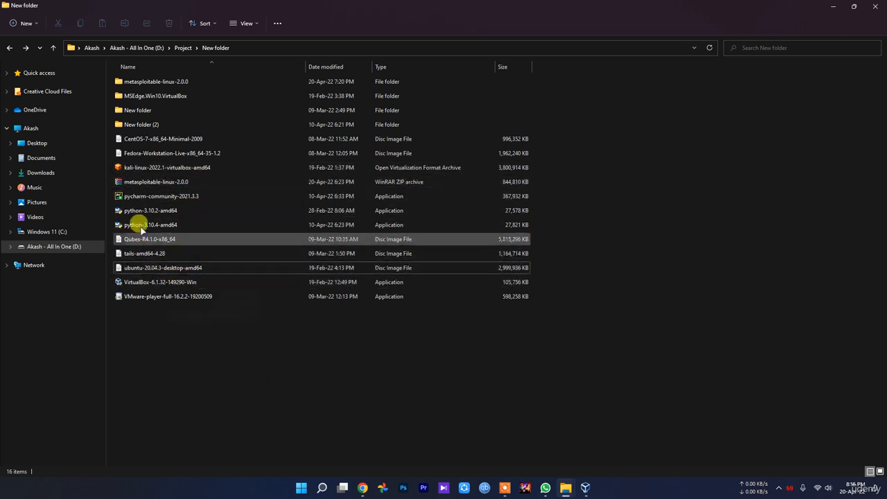
click(587, 493)
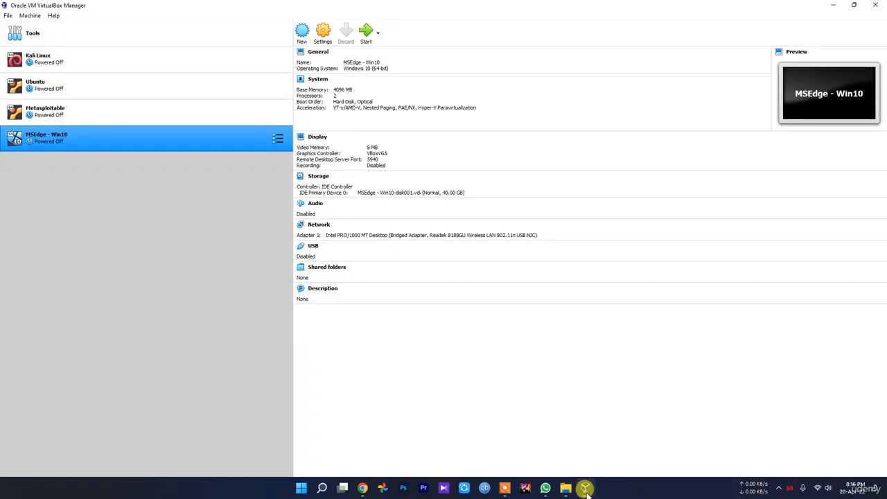
click(587, 492)
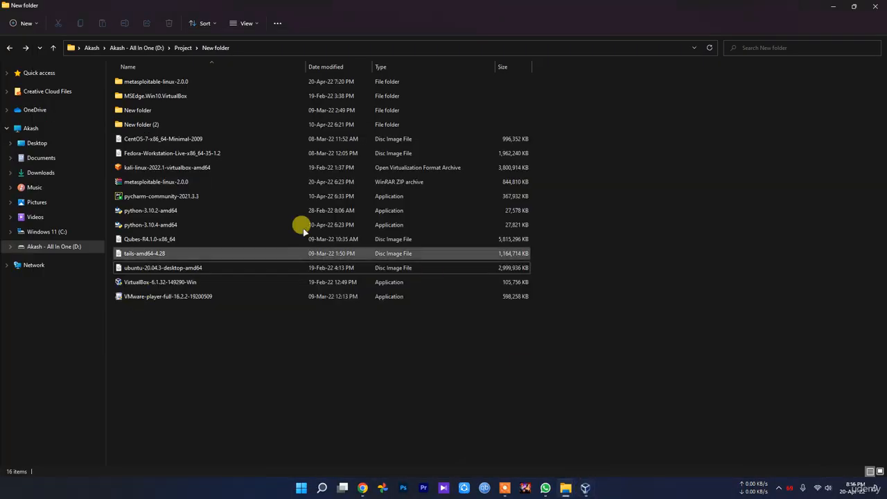
Examine the contents of the metasploitable-linux-2.0.0 and MSEdge.Win10.VirtualBox folders and return to VirtualBox Manager
double_click(179, 81)
double_click(166, 81)
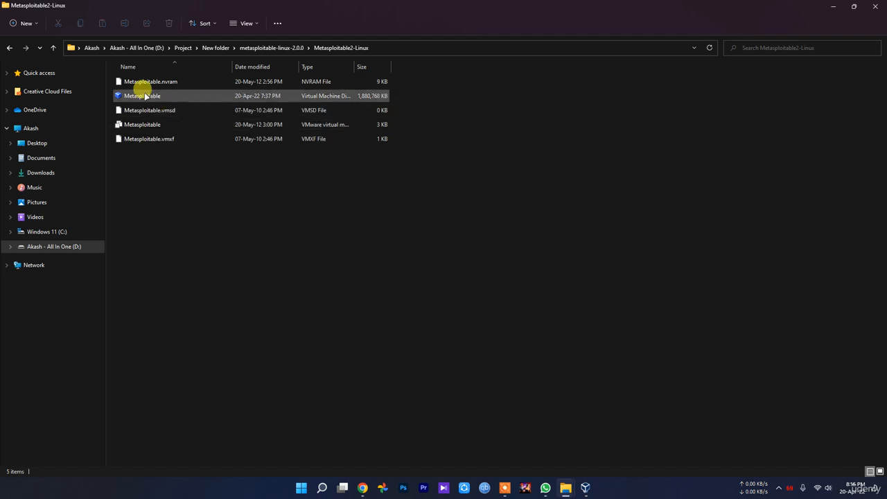
key(alt+Left)
key(alt+Left)
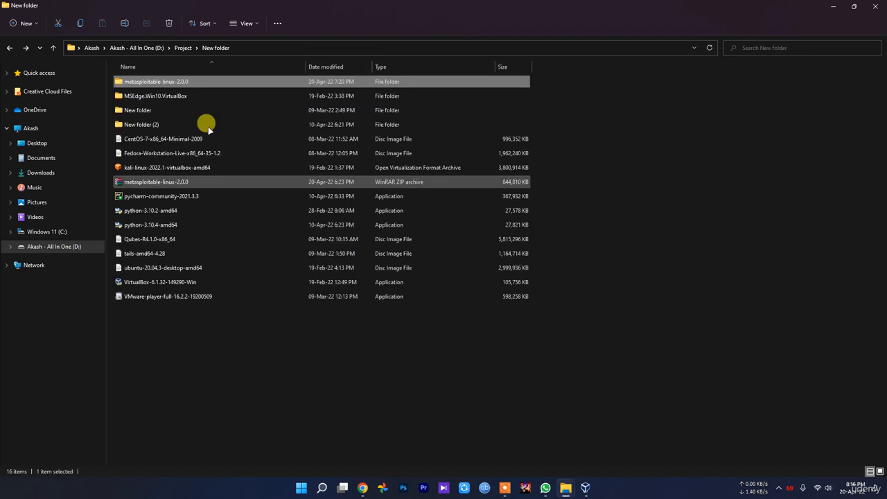
double_click(173, 96)
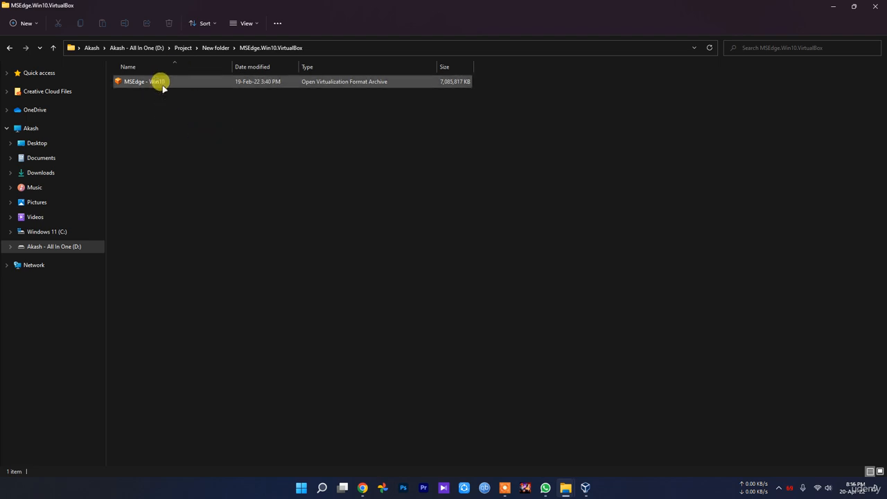
key(alt+Left)
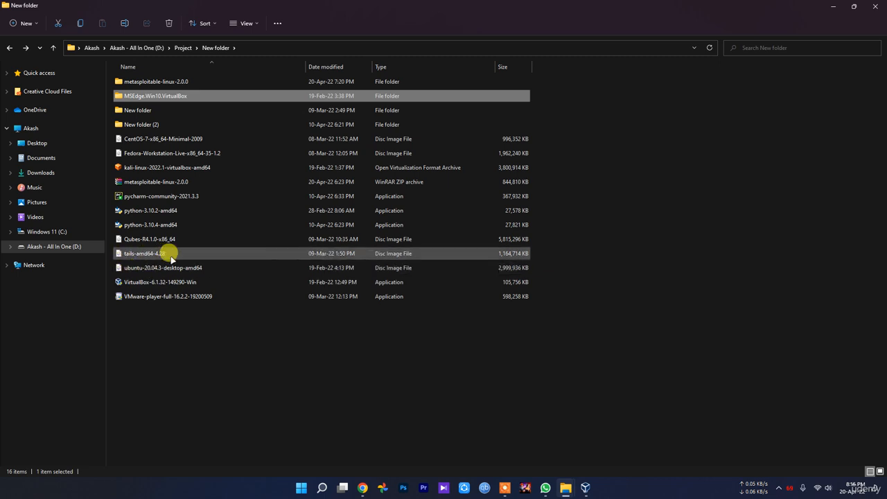
click(585, 487)
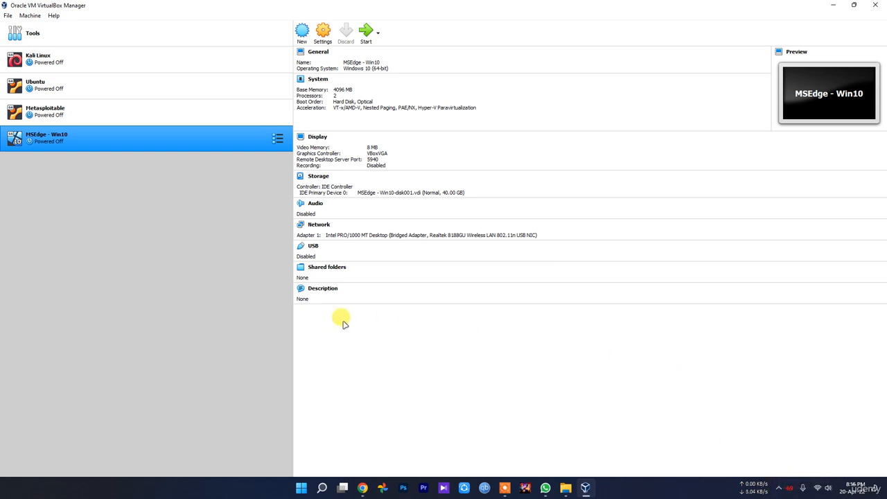
click(778, 488)
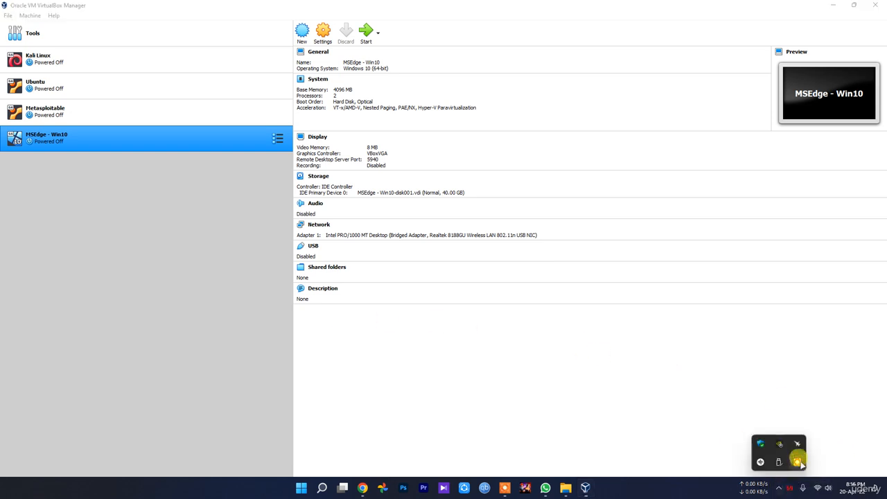